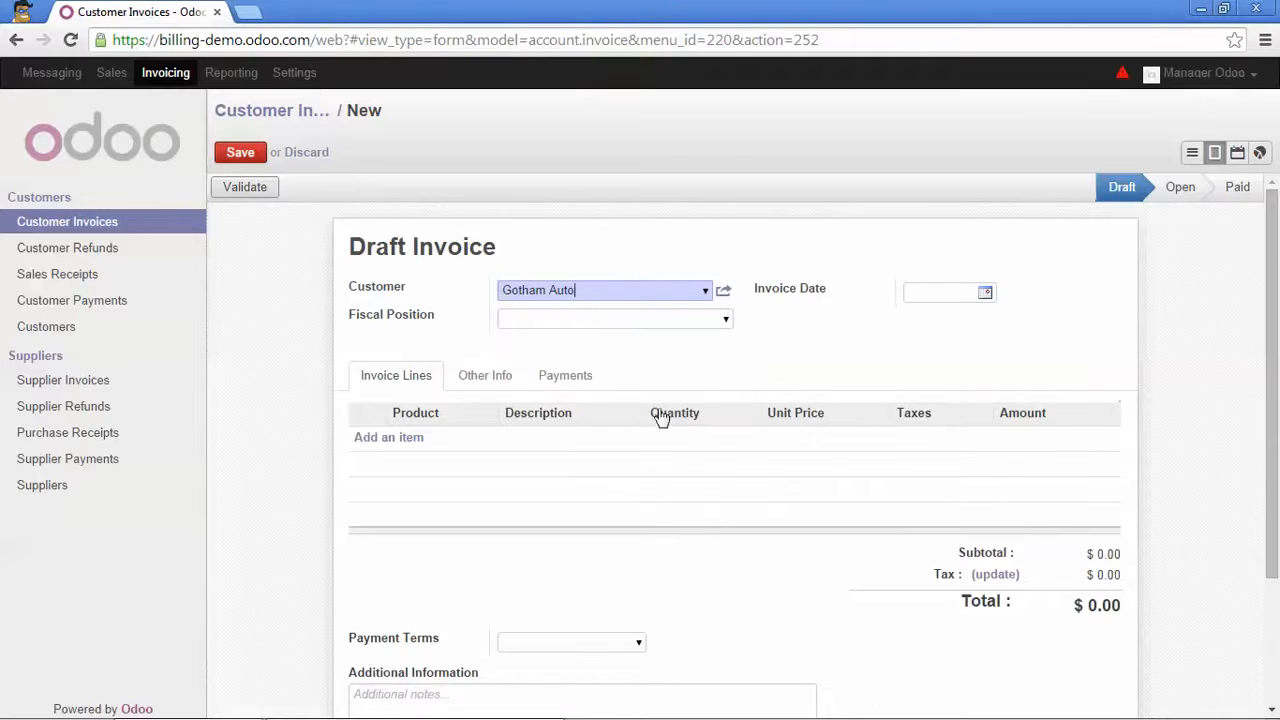
Set the Gotham Auto draft invoice's fiscal position to Normal Taxes.
{"action": "left_click", "coordinate": [727, 322]}
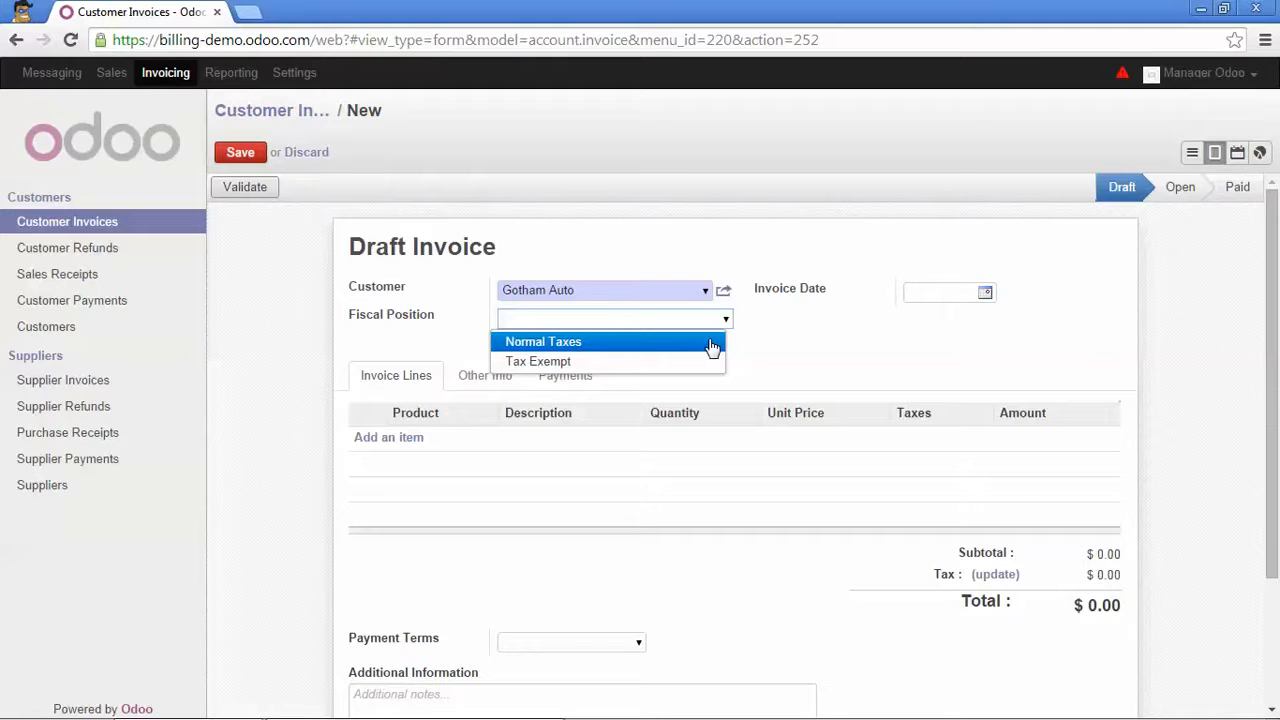
{"action": "left_click", "coordinate": [710, 345]}
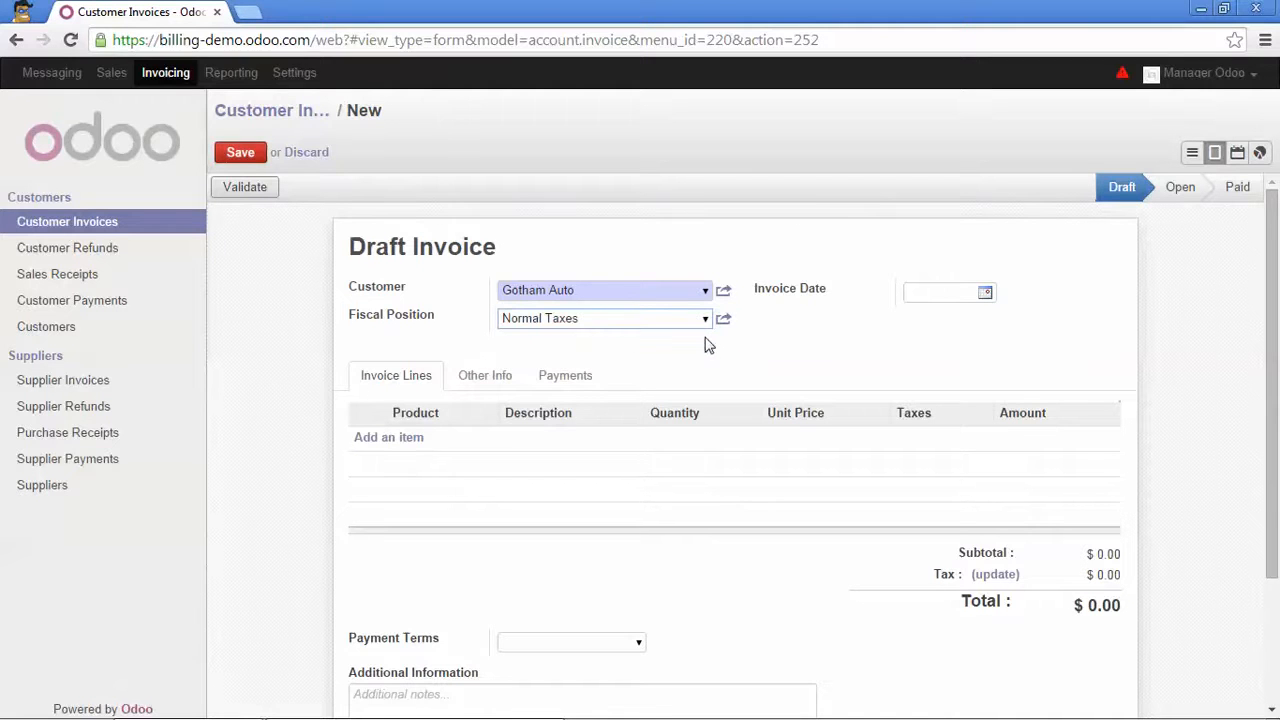
Add an invoice line for Web & eCommerce Unlimited Assistance [ASSIST_02] at unit price 99.00.
{"action": "left_click", "coordinate": [391, 440]}
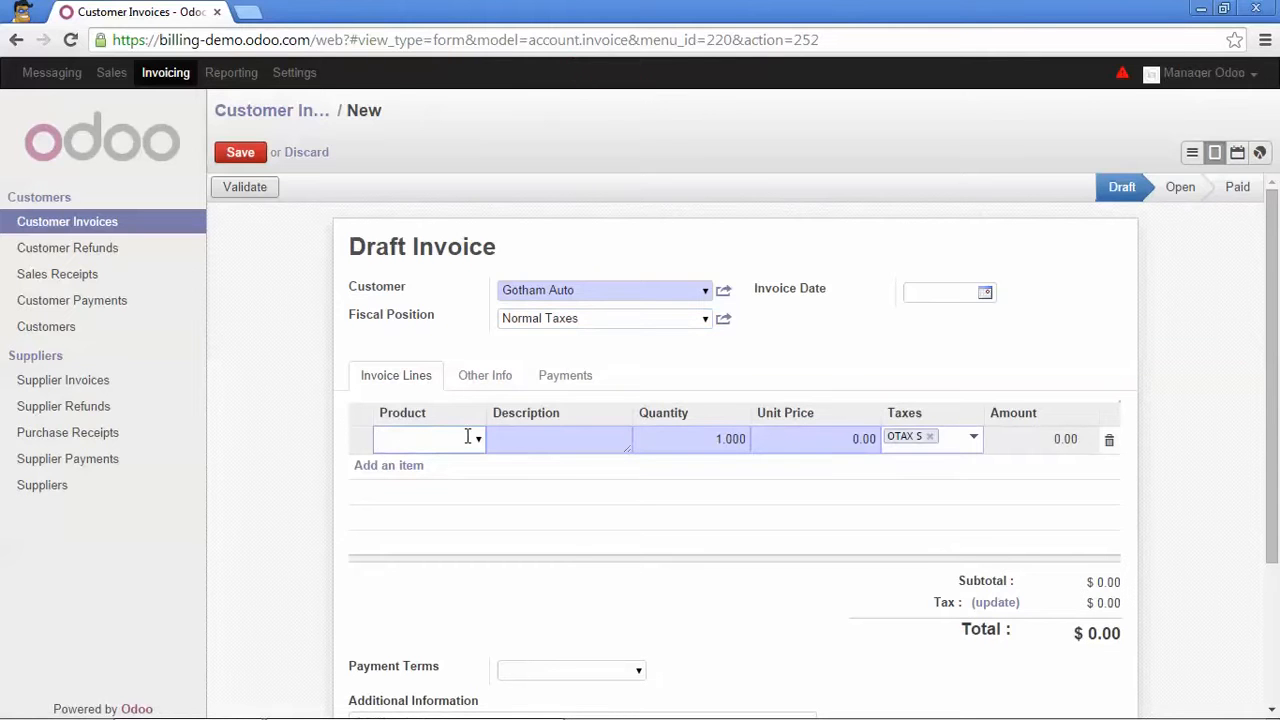
{"action": "type", "text": "web"}
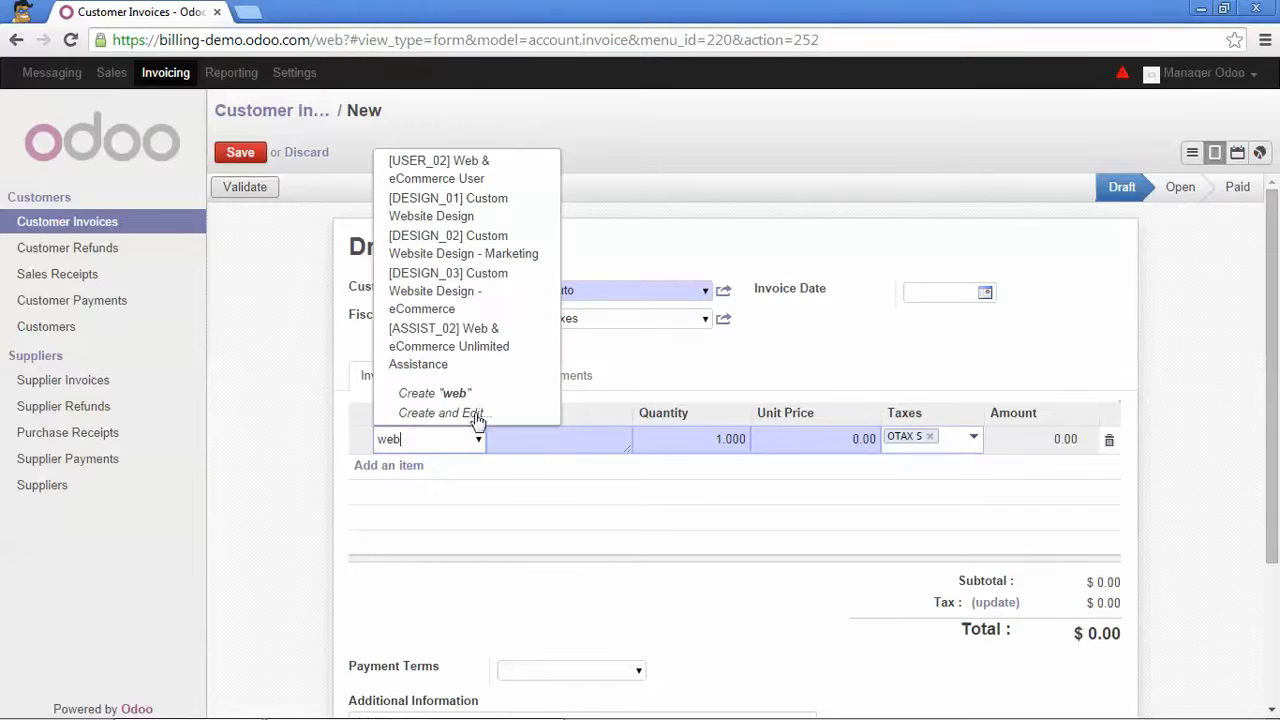
{"action": "left_click", "coordinate": [486, 346]}
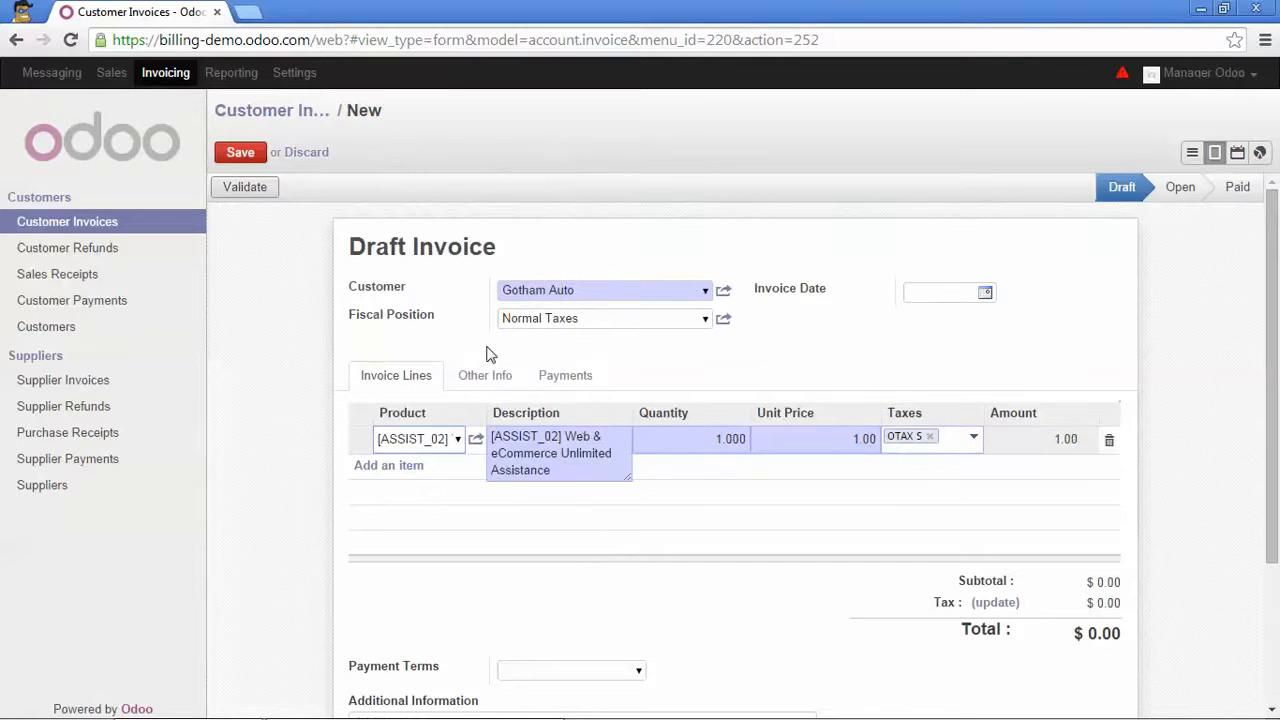
{"action": "left_click_drag", "start_coordinate": [847, 438], "coordinate": [876, 438]}
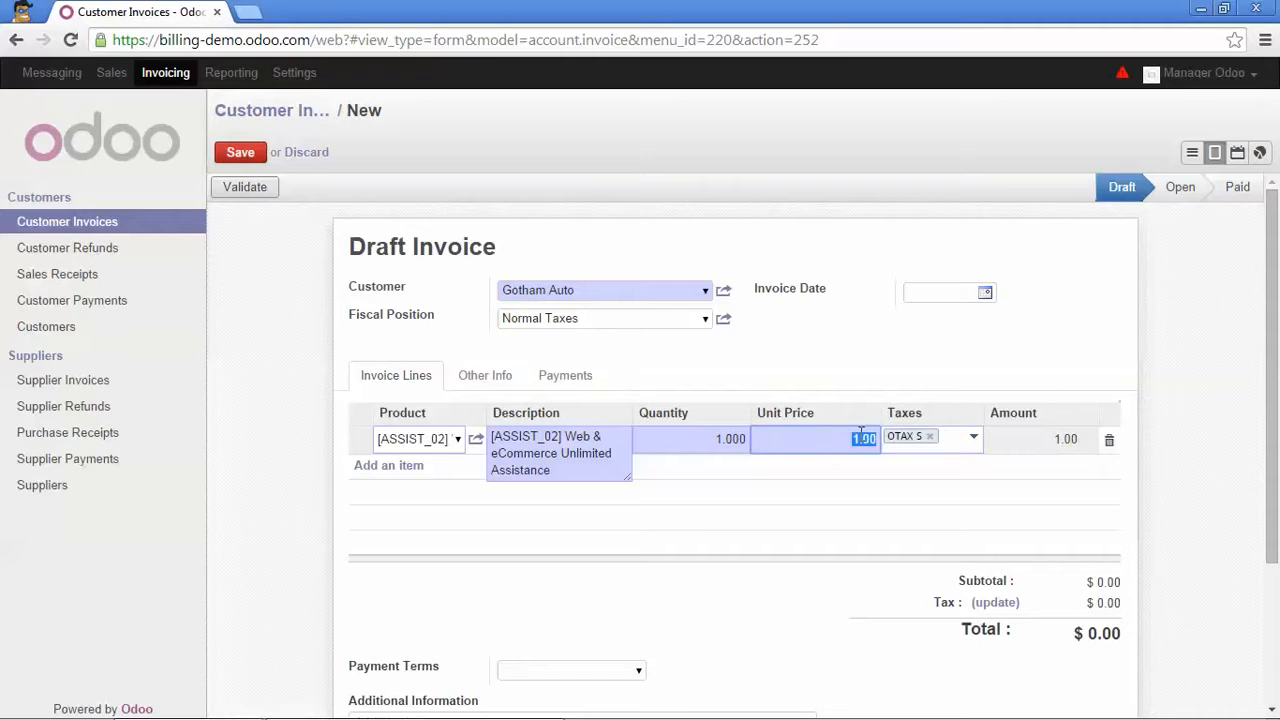
{"action": "type", "text": "99"}
{"action": "left_click", "coordinate": [905, 376]}
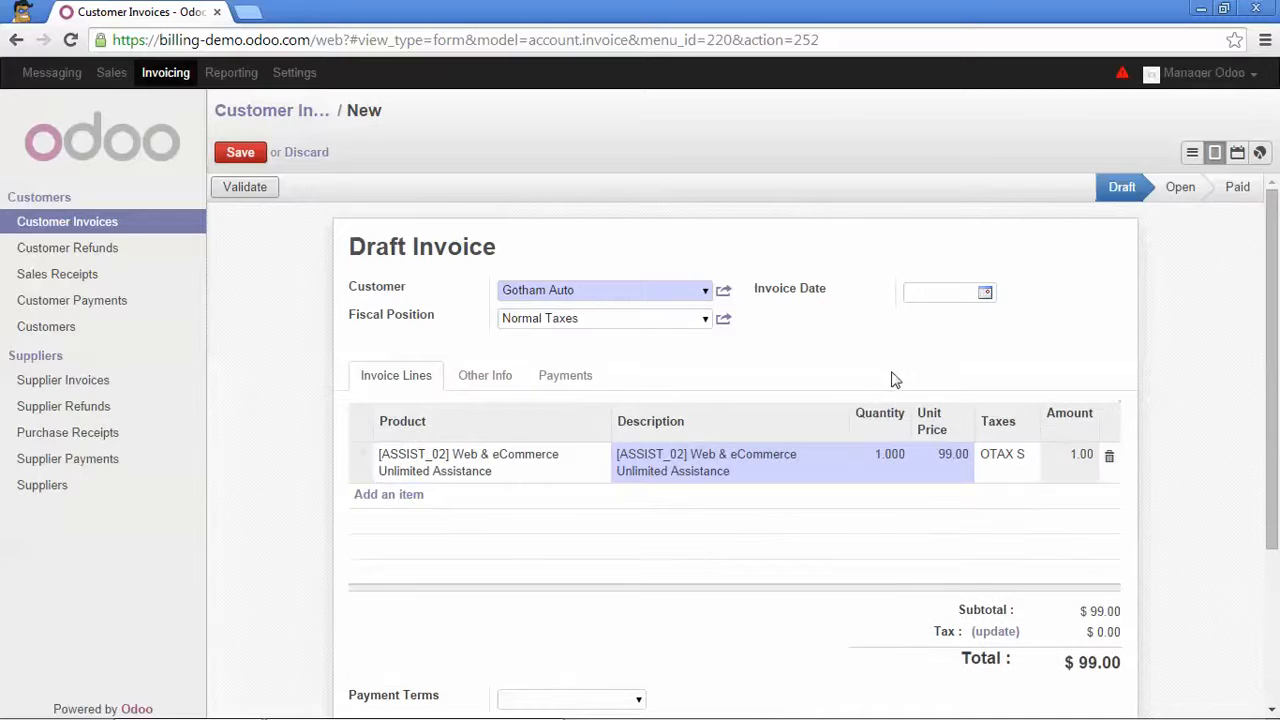
Add a second line for Web & eCommerce User [USER_02] at unit price 15.00.
{"action": "left_click", "coordinate": [420, 496]}
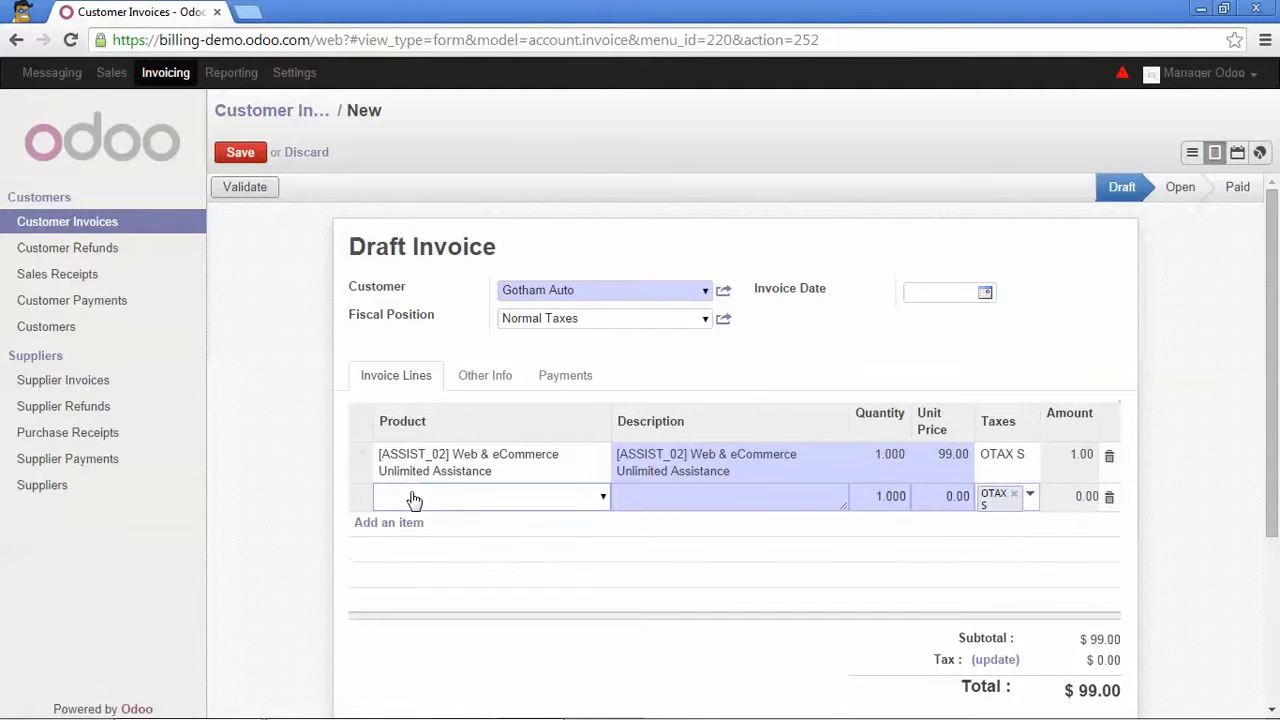
{"action": "type", "text": "web"}
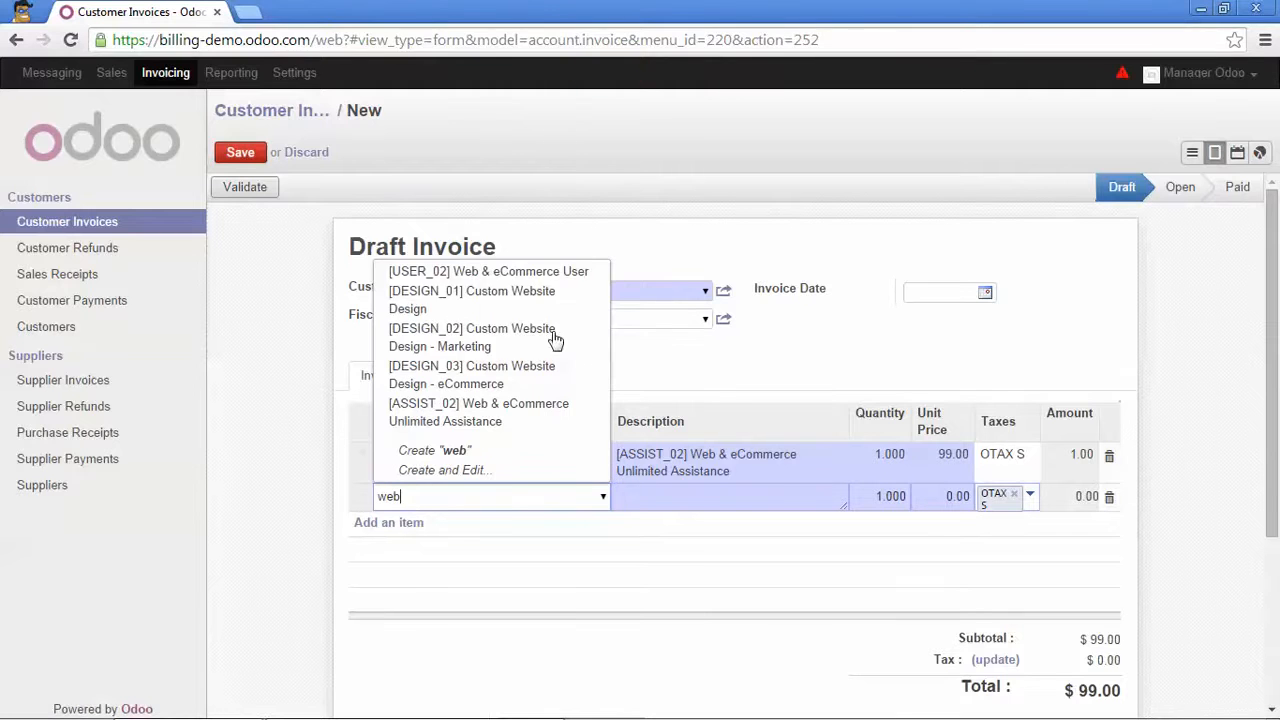
{"action": "left_click", "coordinate": [565, 276]}
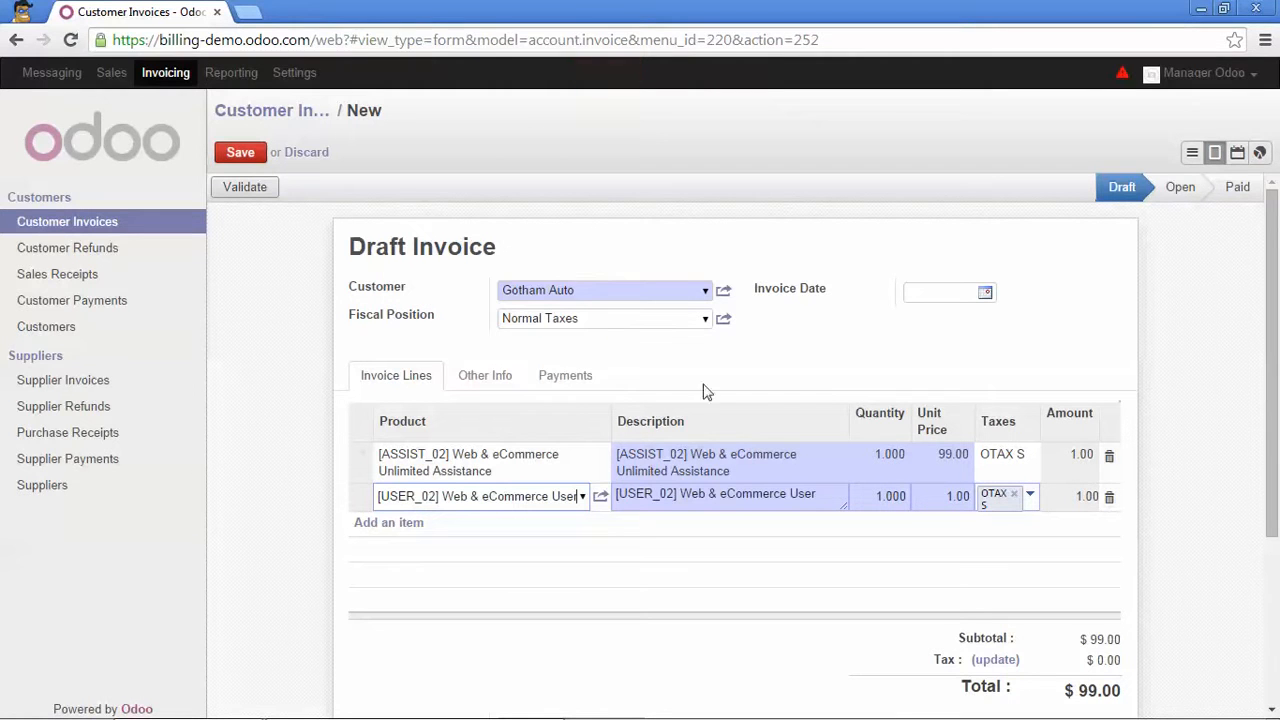
{"action": "double_click", "coordinate": [950, 496]}
{"action": "type", "text": "15"}
{"action": "left_click", "coordinate": [1189, 452]}
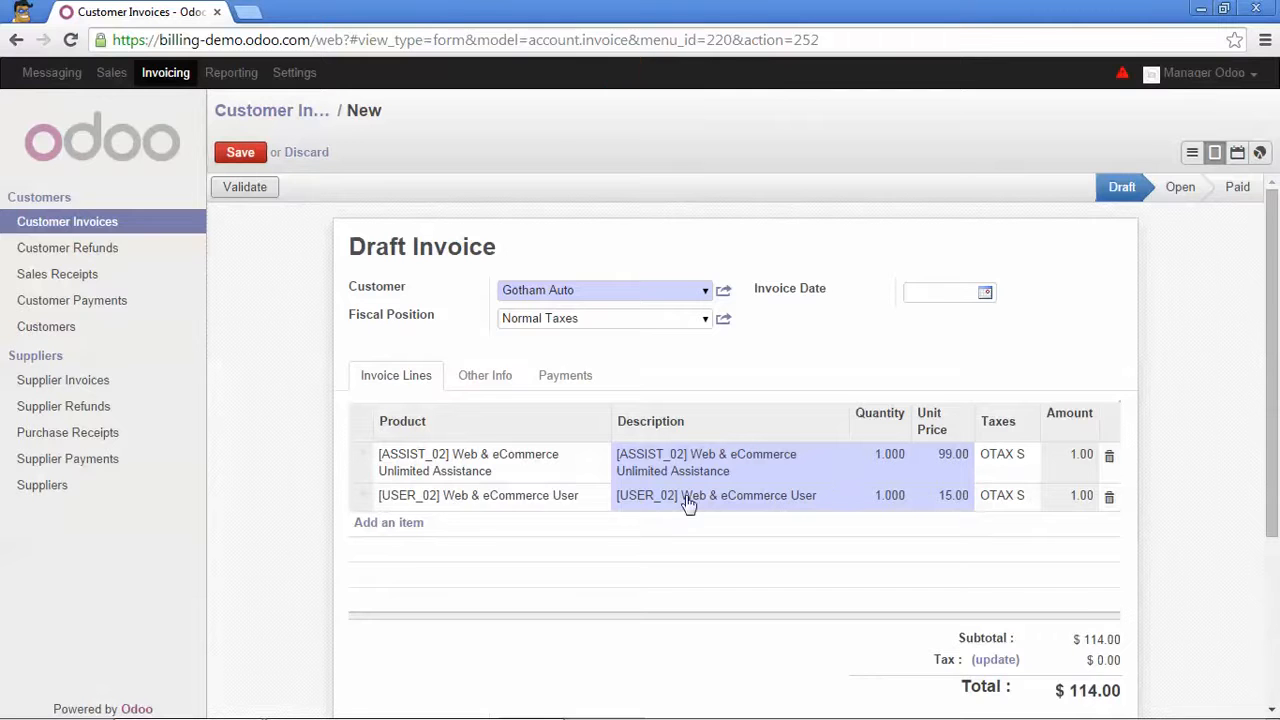
{"action": "scroll", "coordinate": [620, 520], "scroll_direction": "down", "scroll_amount": 2}
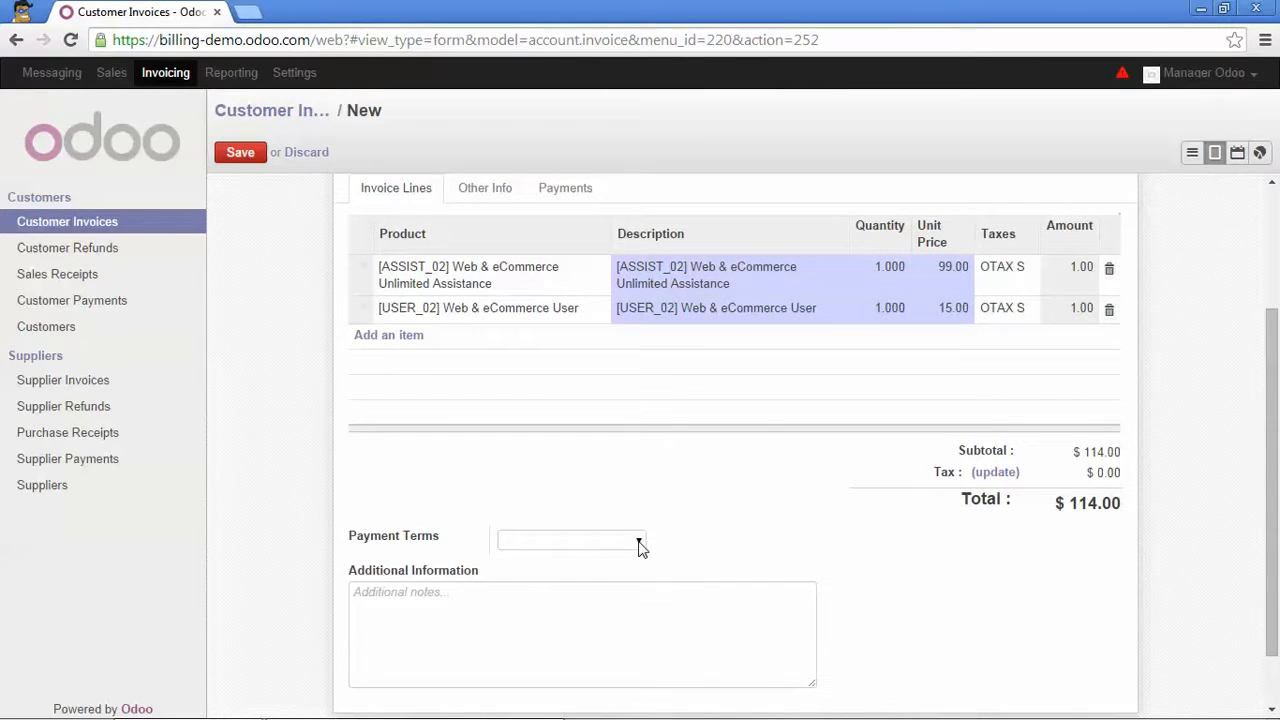
Set payment terms to 30 Net Days and add the note 'See terms and conditions on our website'.
{"action": "left_click", "coordinate": [639, 543]}
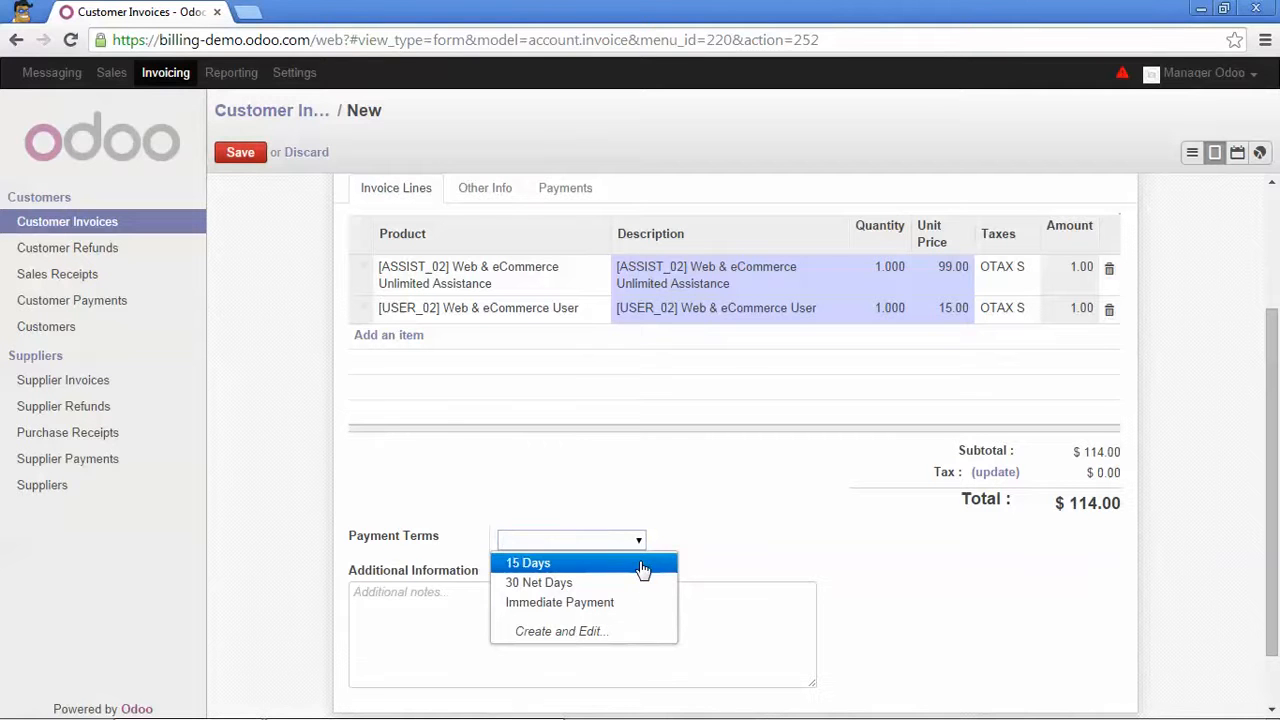
{"action": "left_click", "coordinate": [562, 584]}
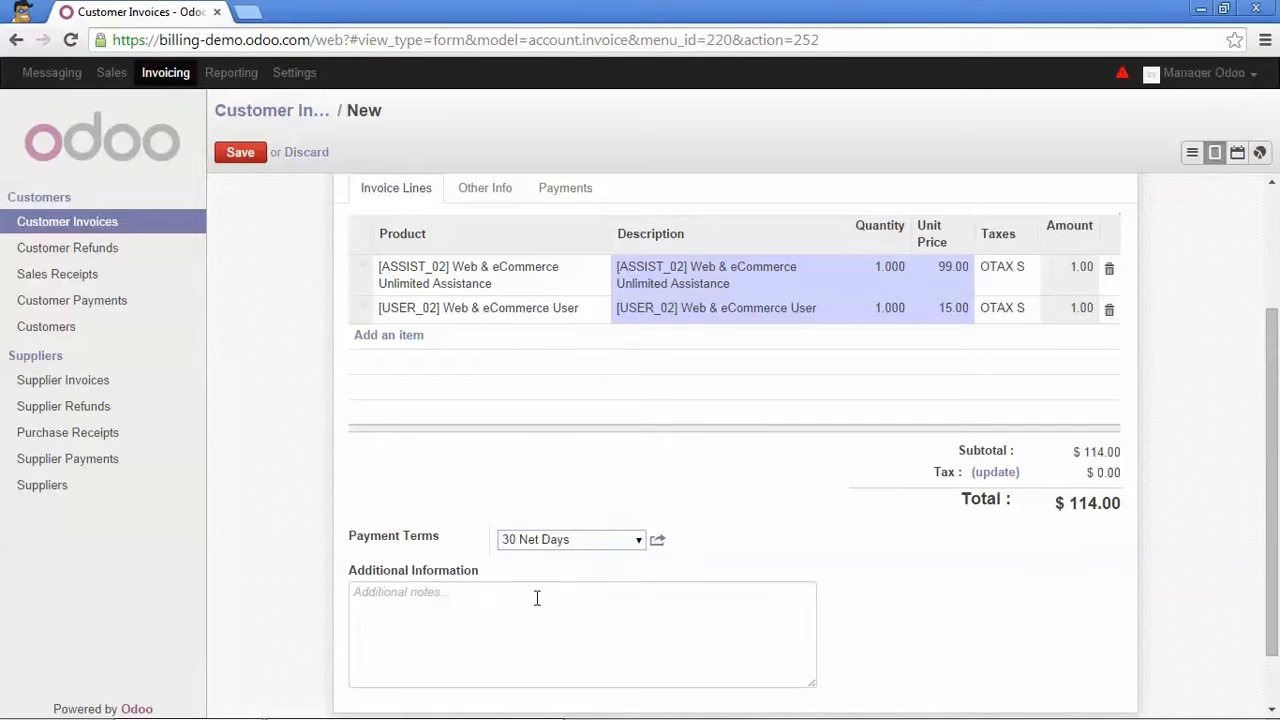
{"action": "left_click", "coordinate": [537, 598]}
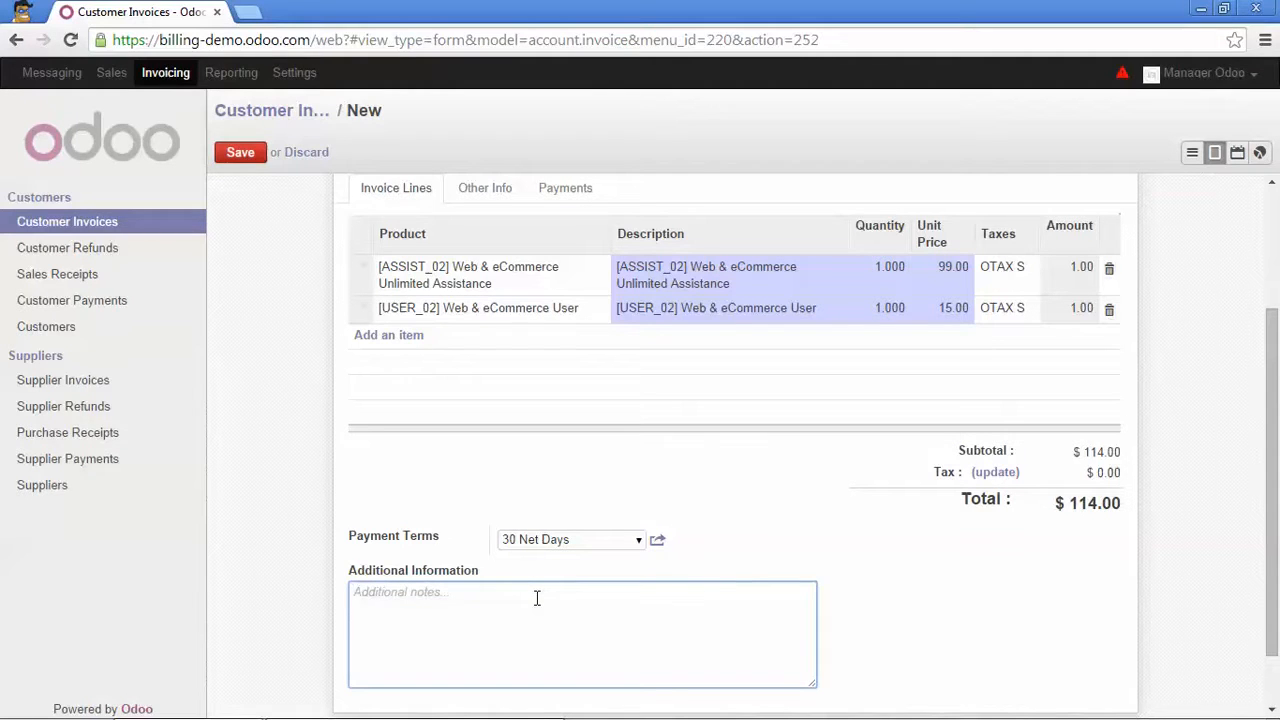
{"action": "key", "text": "Caps_Lock"}
{"action": "type", "text": "S"}
{"action": "key", "text": "Caps_Lock"}
{"action": "type", "text": "ee te"}
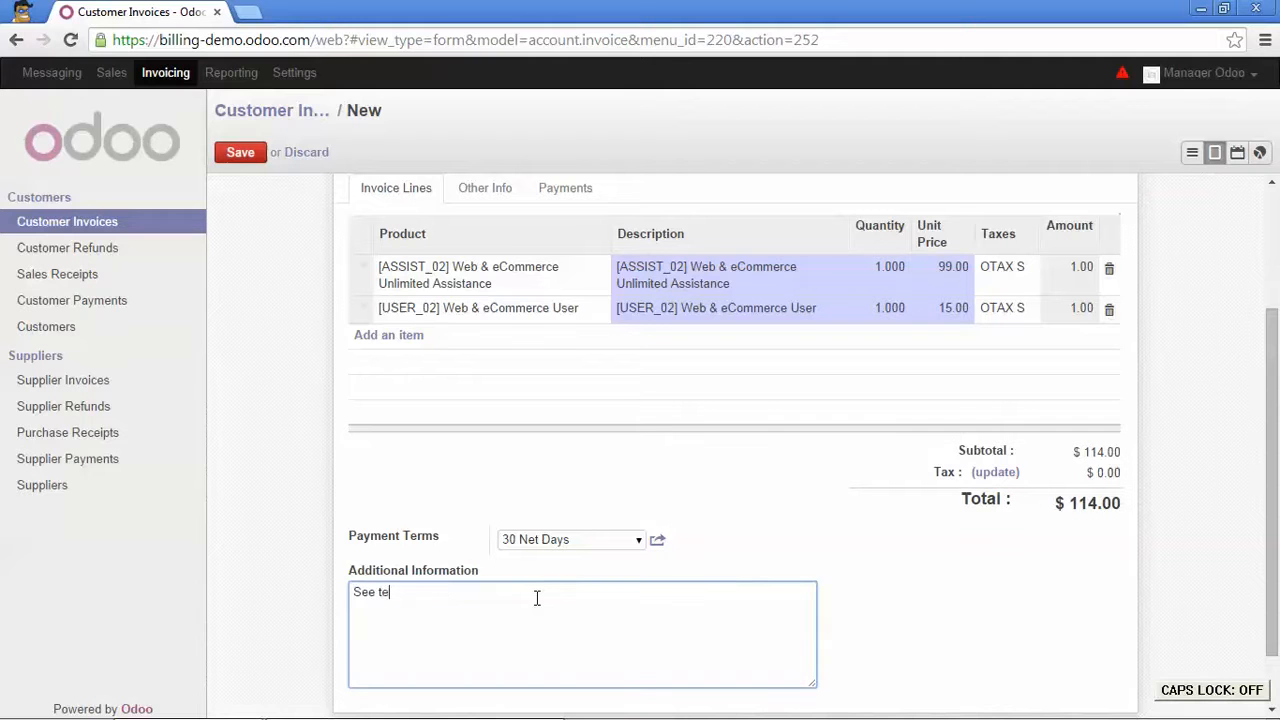
{"action": "type", "text": "rms and con"}
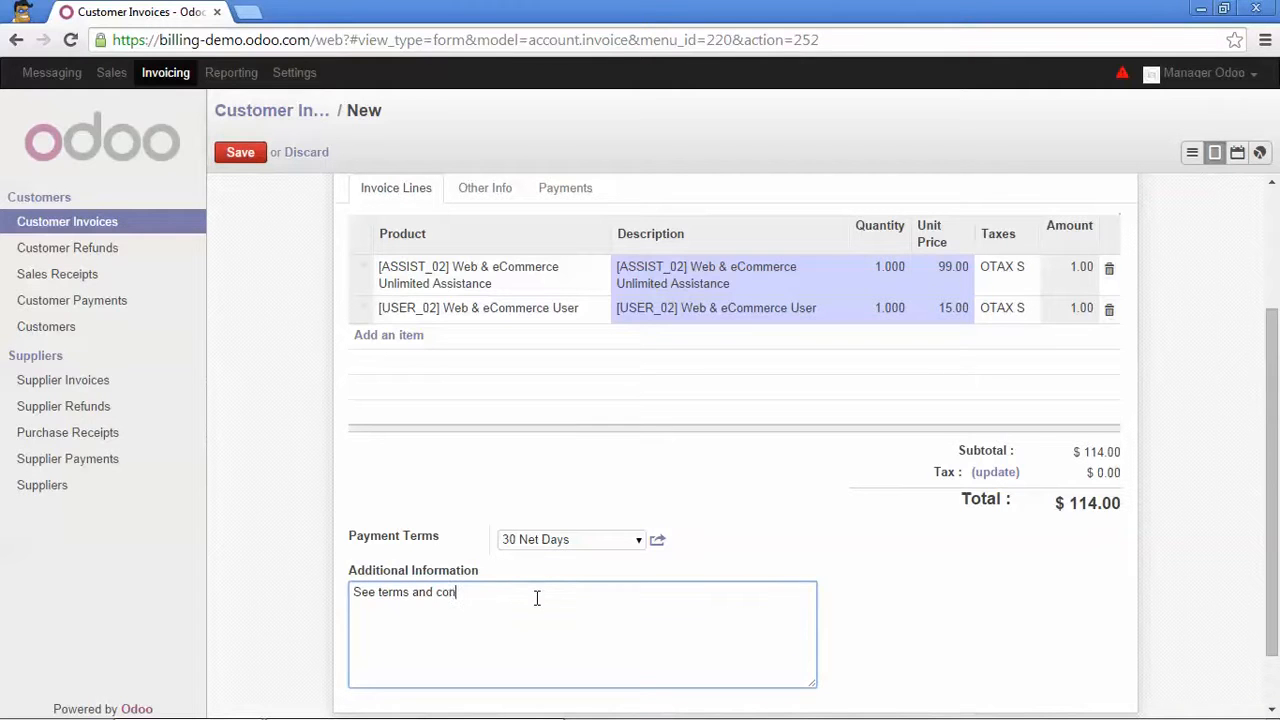
{"action": "type", "text": "ditions on our website"}
{"action": "scroll", "coordinate": [552, 575], "scroll_direction": "up", "scroll_amount": 1}
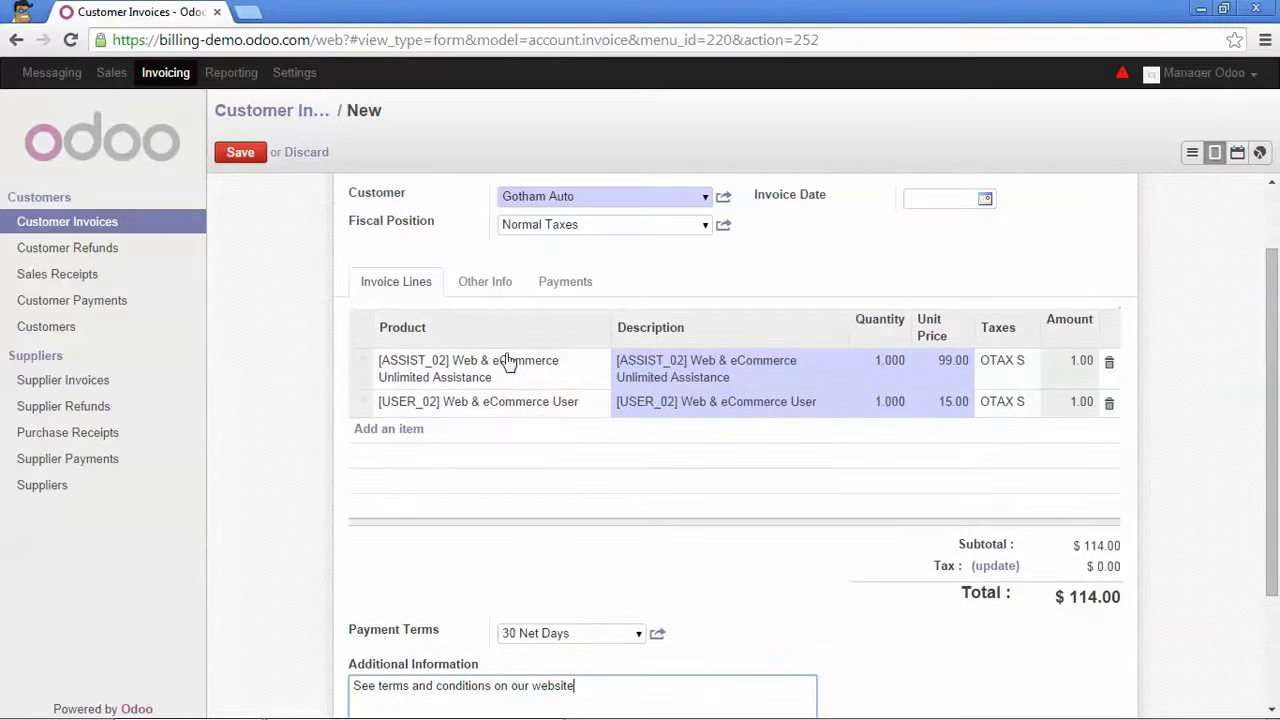
{"action": "scroll", "coordinate": [508, 362], "scroll_direction": "up", "scroll_amount": 1}
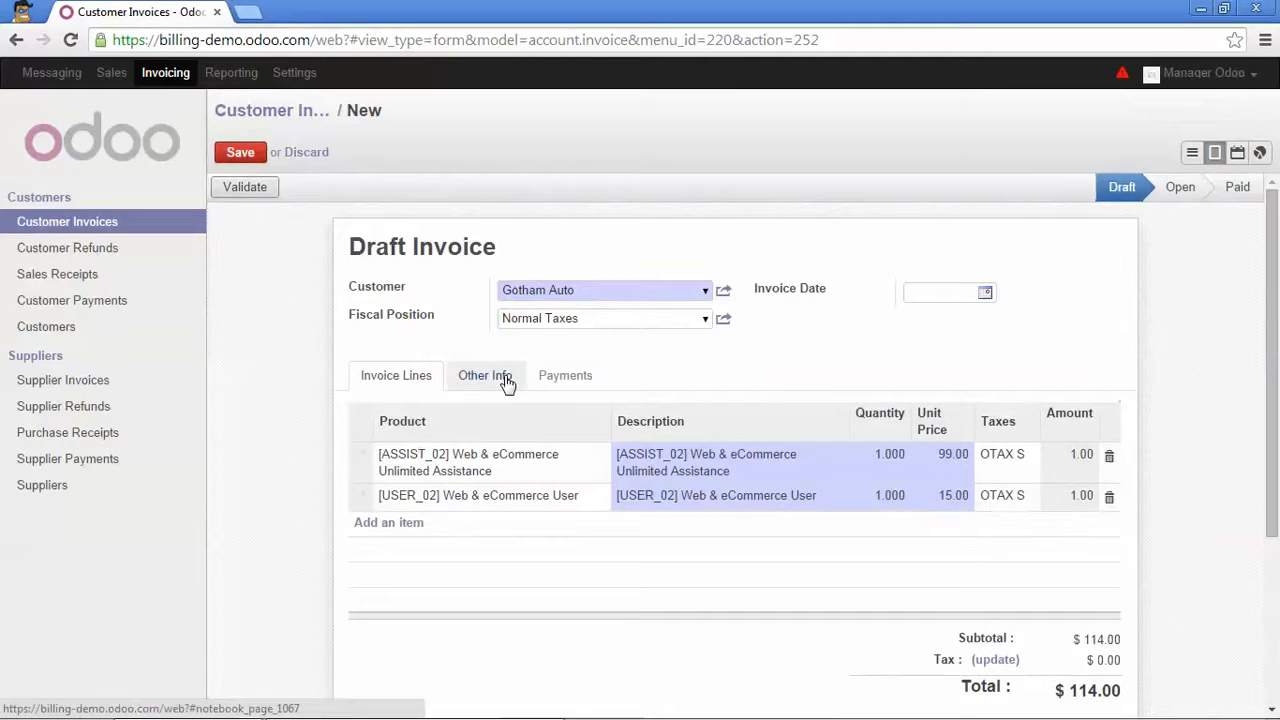
Review the Other Info fields, leaving the bank account unchanged, then return to the invoice lines.
{"action": "left_click", "coordinate": [507, 382]}
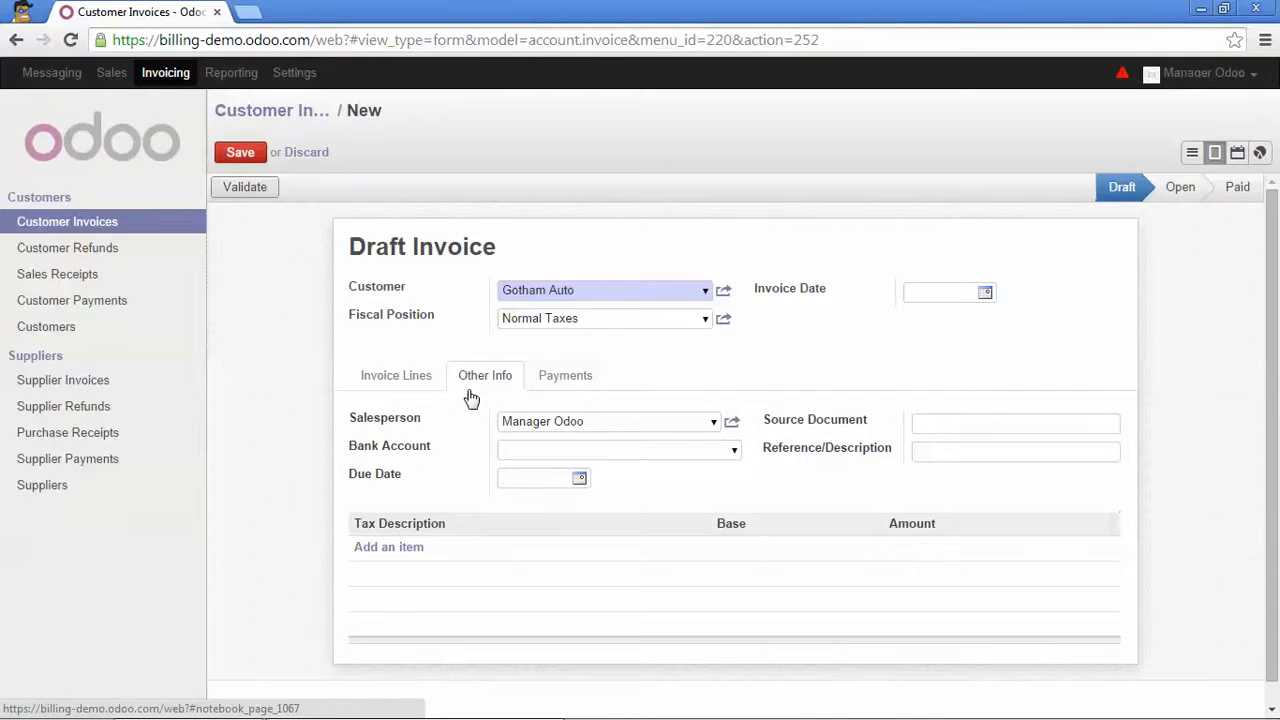
{"action": "left_click", "coordinate": [735, 453]}
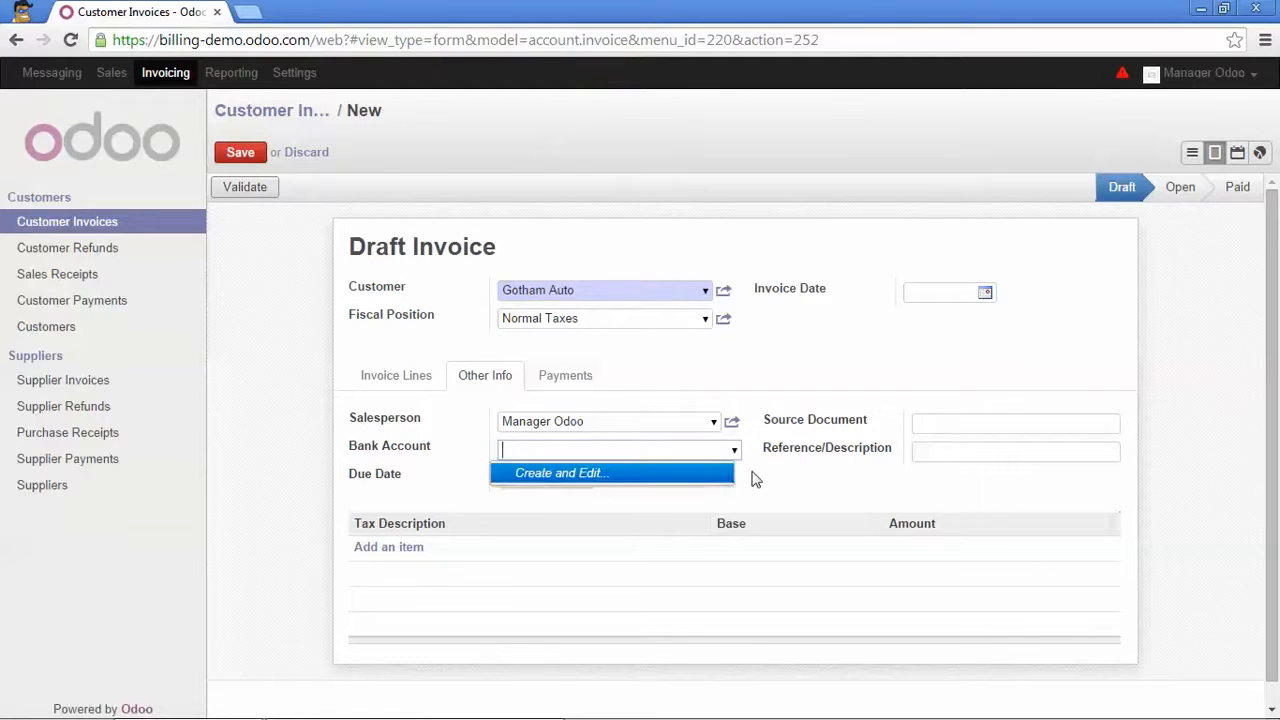
{"action": "left_click", "coordinate": [757, 480]}
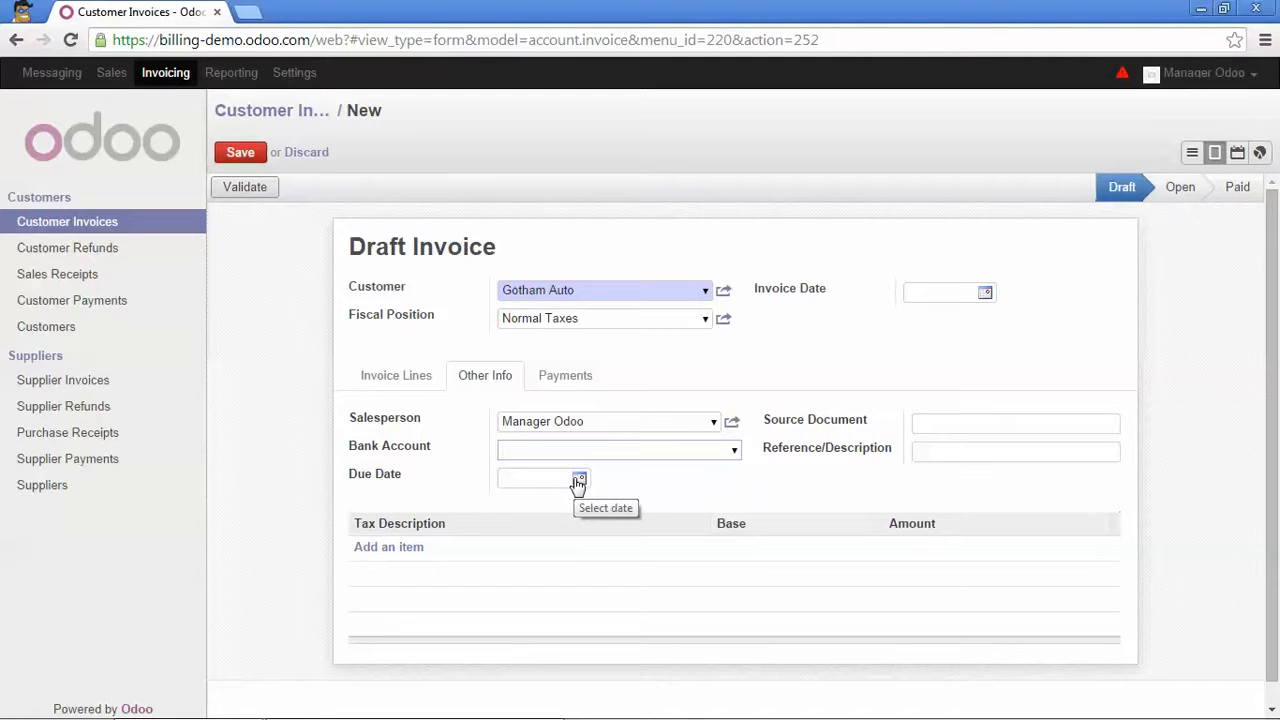
{"action": "left_click", "coordinate": [388, 379]}
{"action": "scroll", "coordinate": [390, 388], "scroll_direction": "down", "scroll_amount": 1}
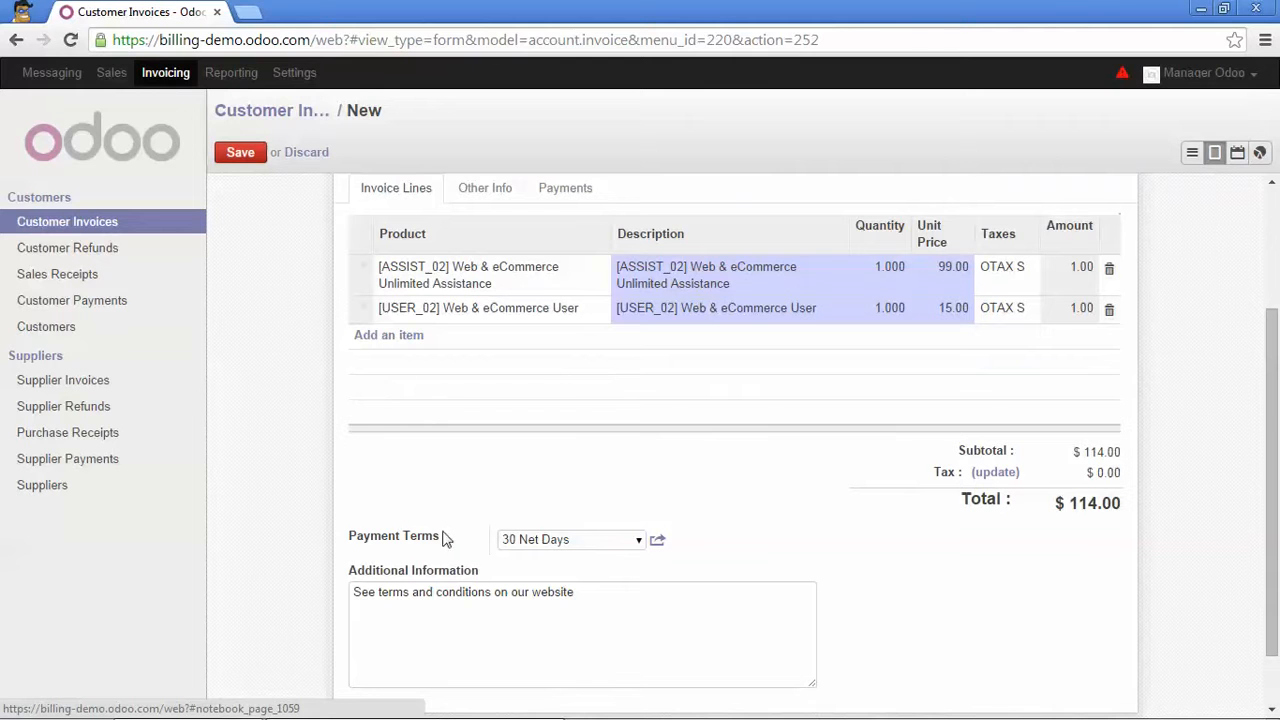
{"action": "scroll", "coordinate": [592, 532], "scroll_direction": "up", "scroll_amount": 2}
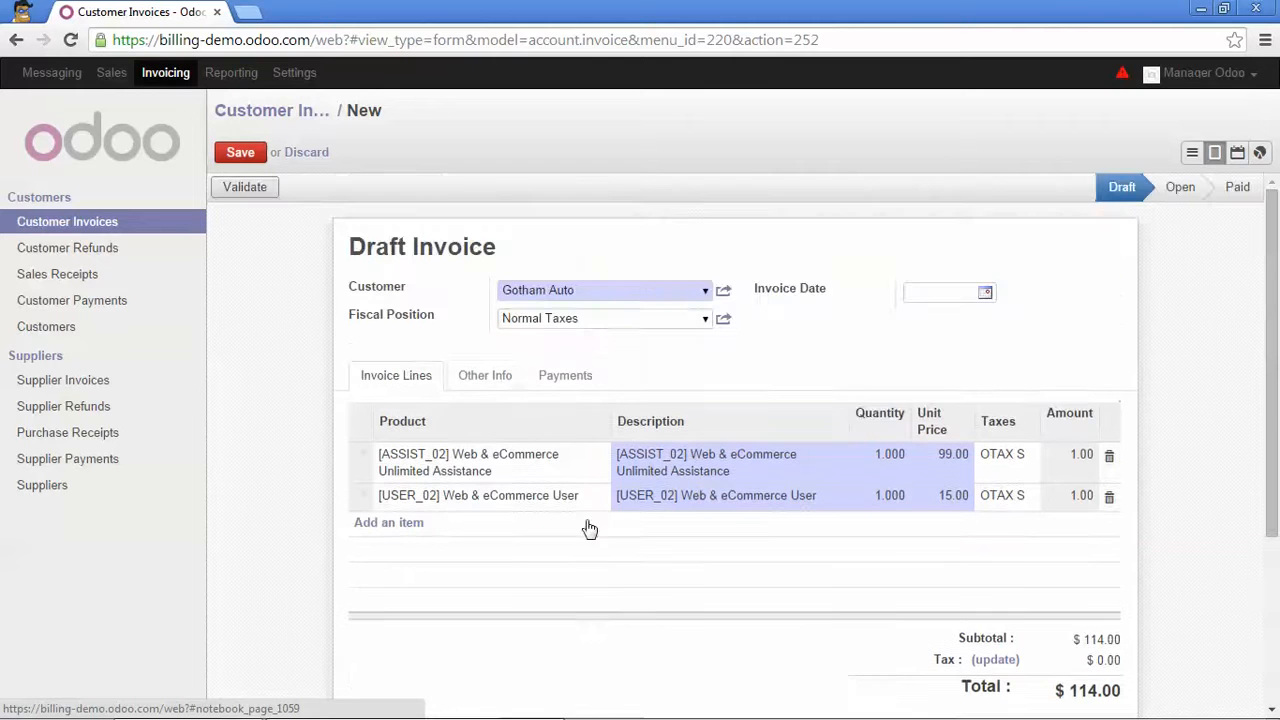
Check the source document field and the Payments tab, then recheck the two $114.00 lines.
{"action": "left_click", "coordinate": [471, 386]}
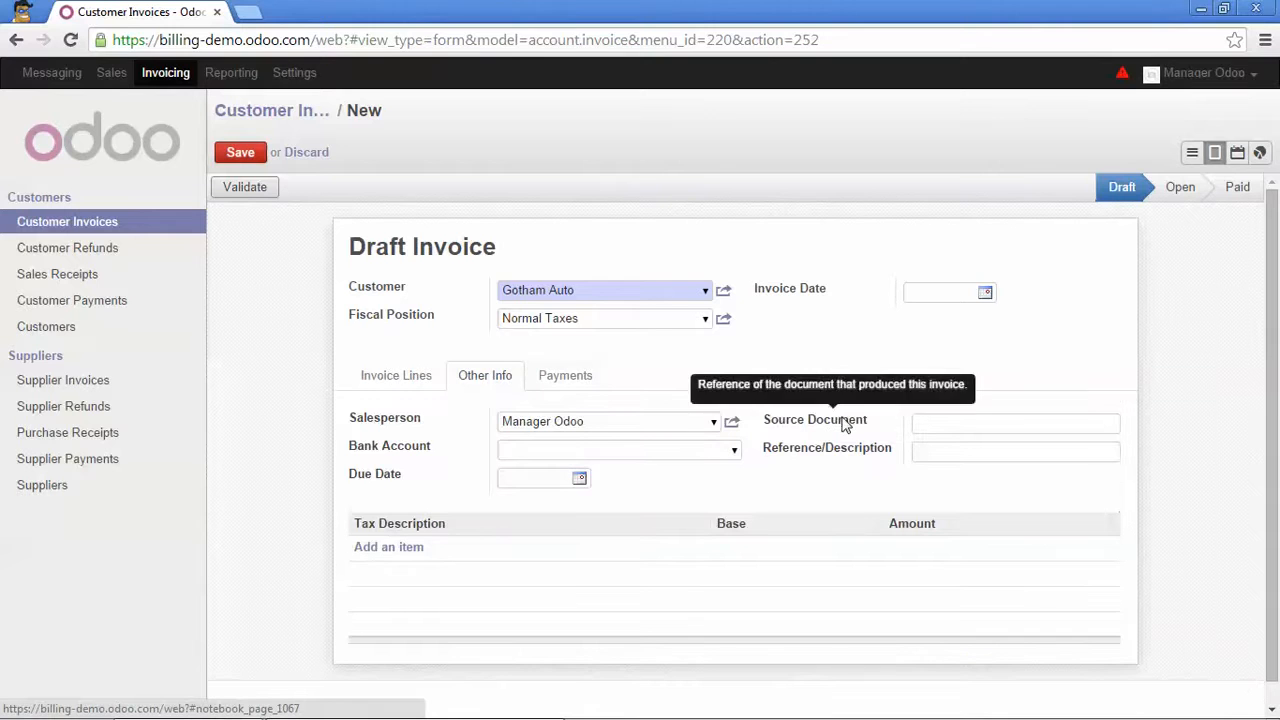
{"action": "left_click", "coordinate": [917, 427]}
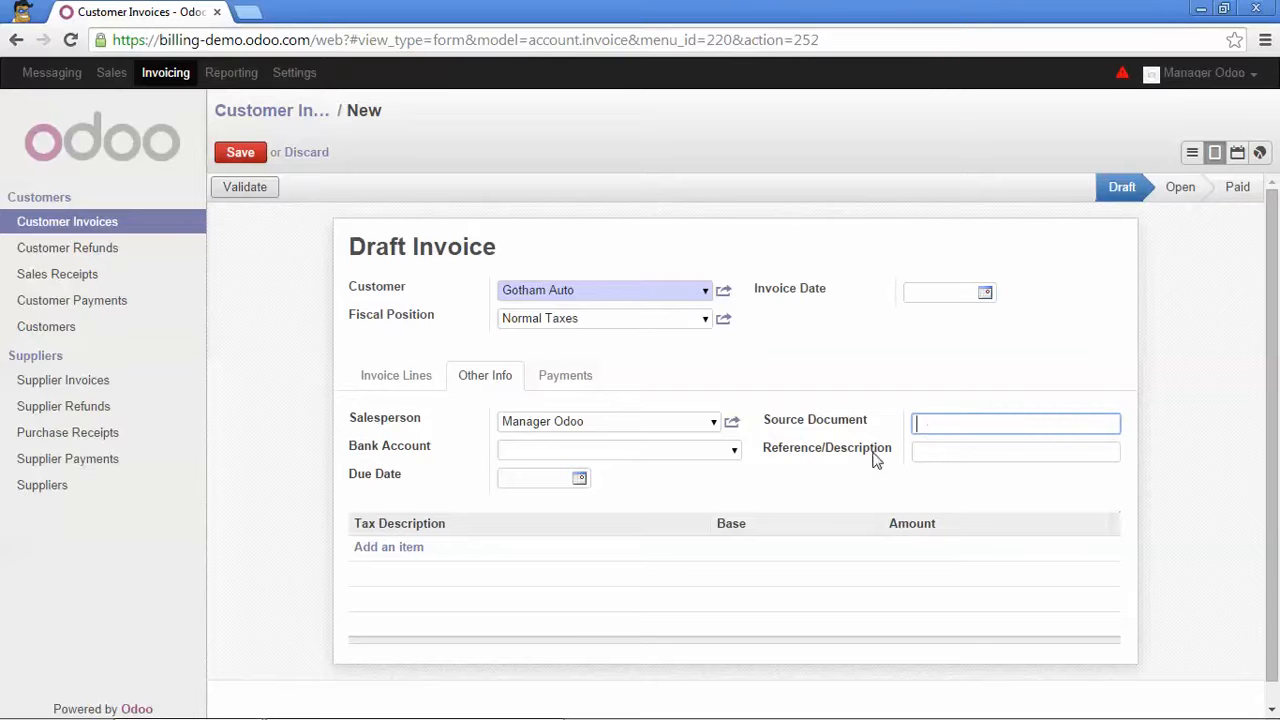
{"action": "left_click", "coordinate": [571, 380]}
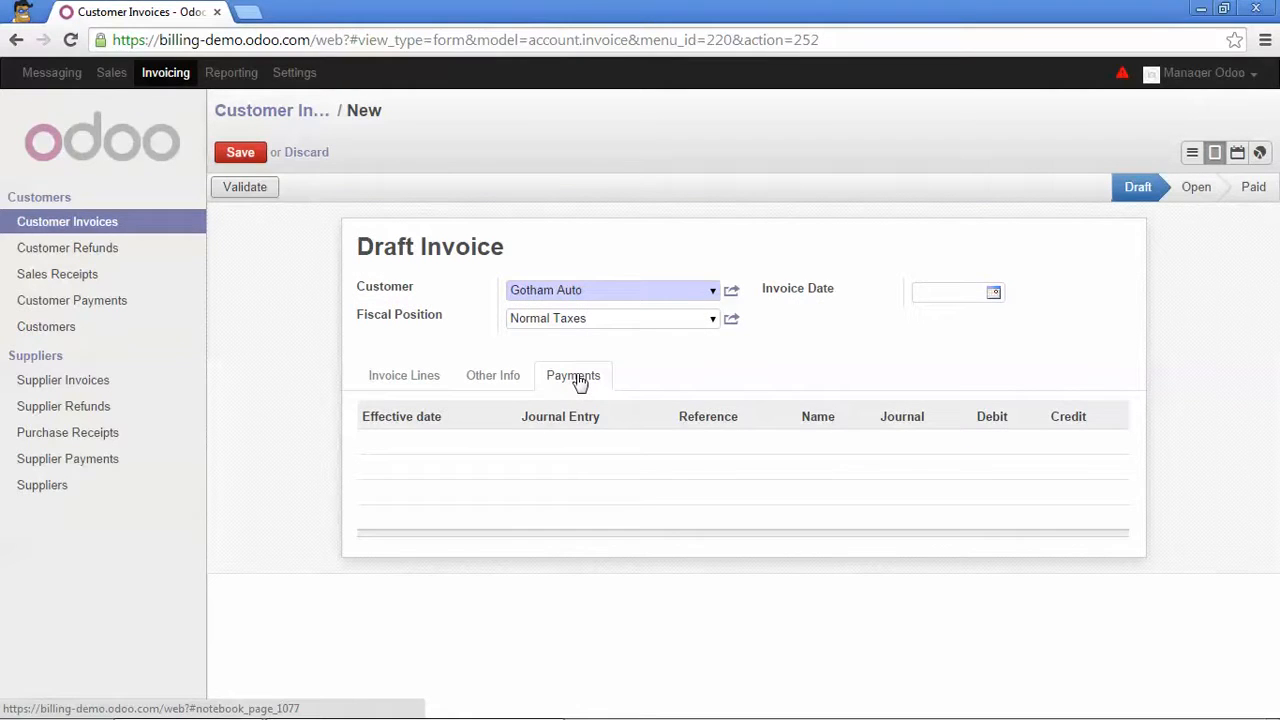
{"action": "left_click", "coordinate": [406, 378]}
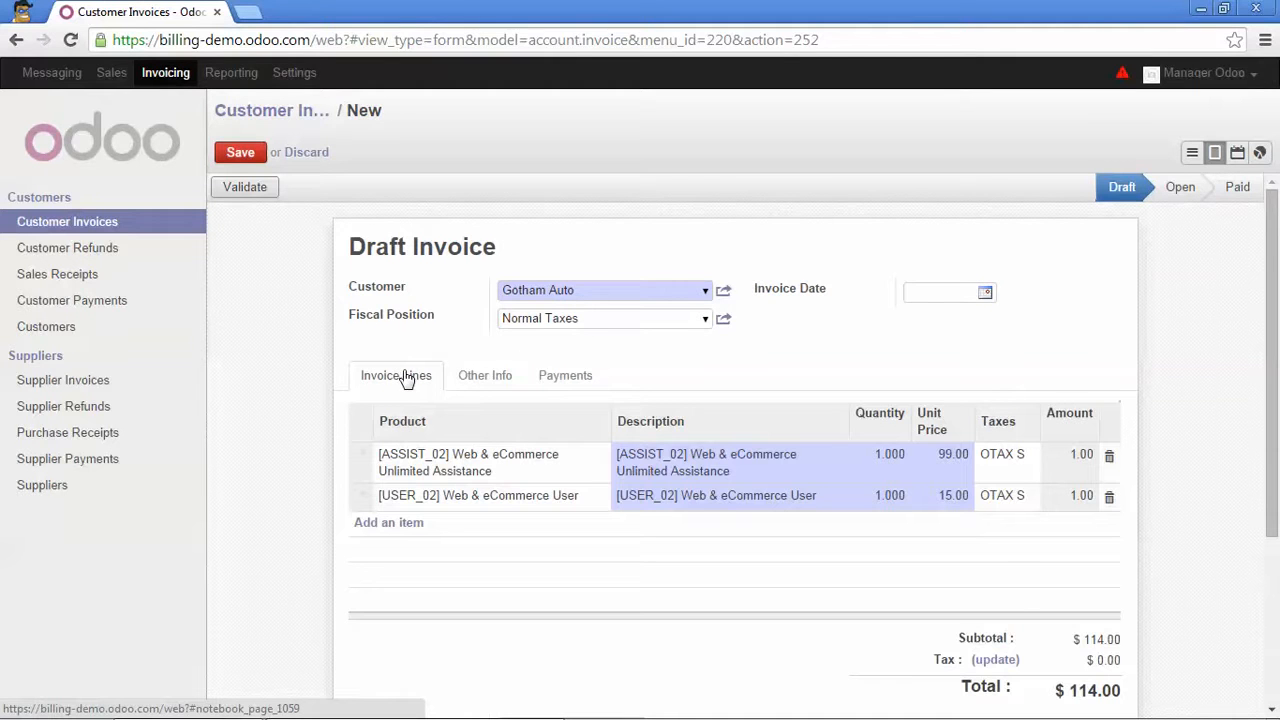
{"action": "scroll", "coordinate": [403, 400], "scroll_direction": "down", "scroll_amount": 1}
{"action": "scroll", "coordinate": [408, 408], "scroll_direction": "up", "scroll_amount": 1}
Validate the draft invoice, which is numbered INV/2014/0005.
{"action": "left_click", "coordinate": [257, 192]}
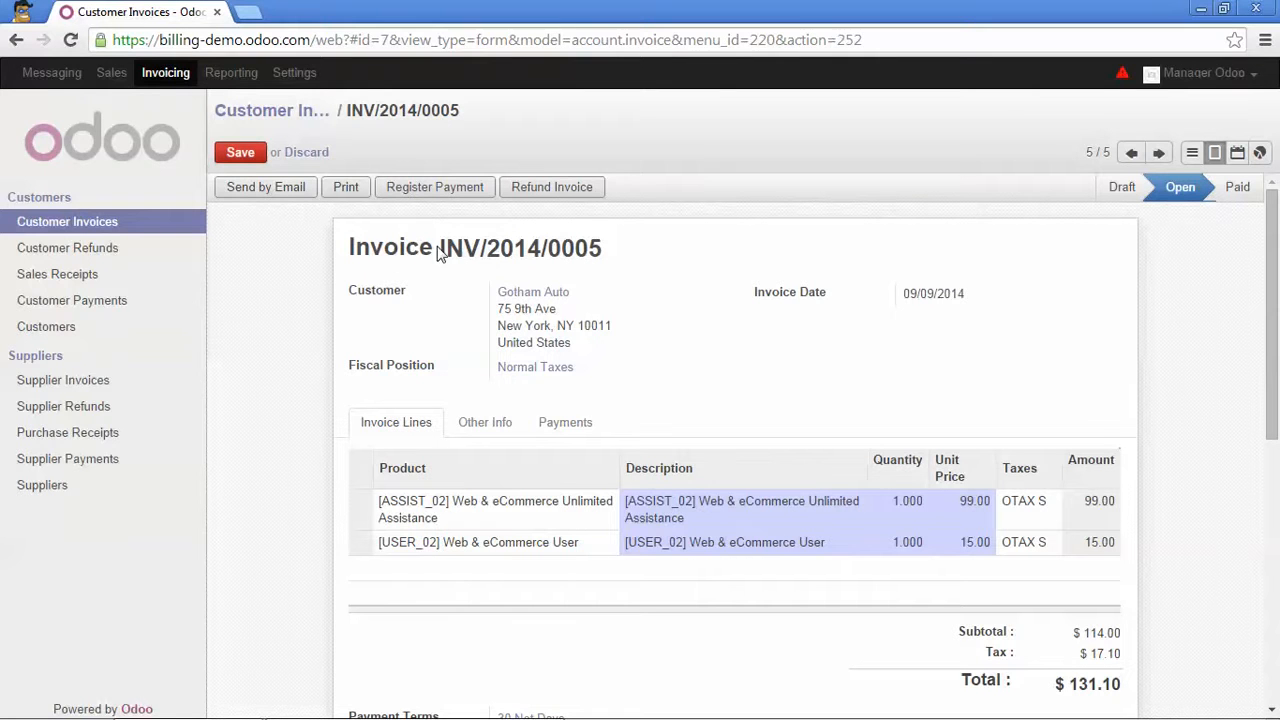
{"action": "left_click_drag", "start_coordinate": [441, 248], "coordinate": [605, 248]}
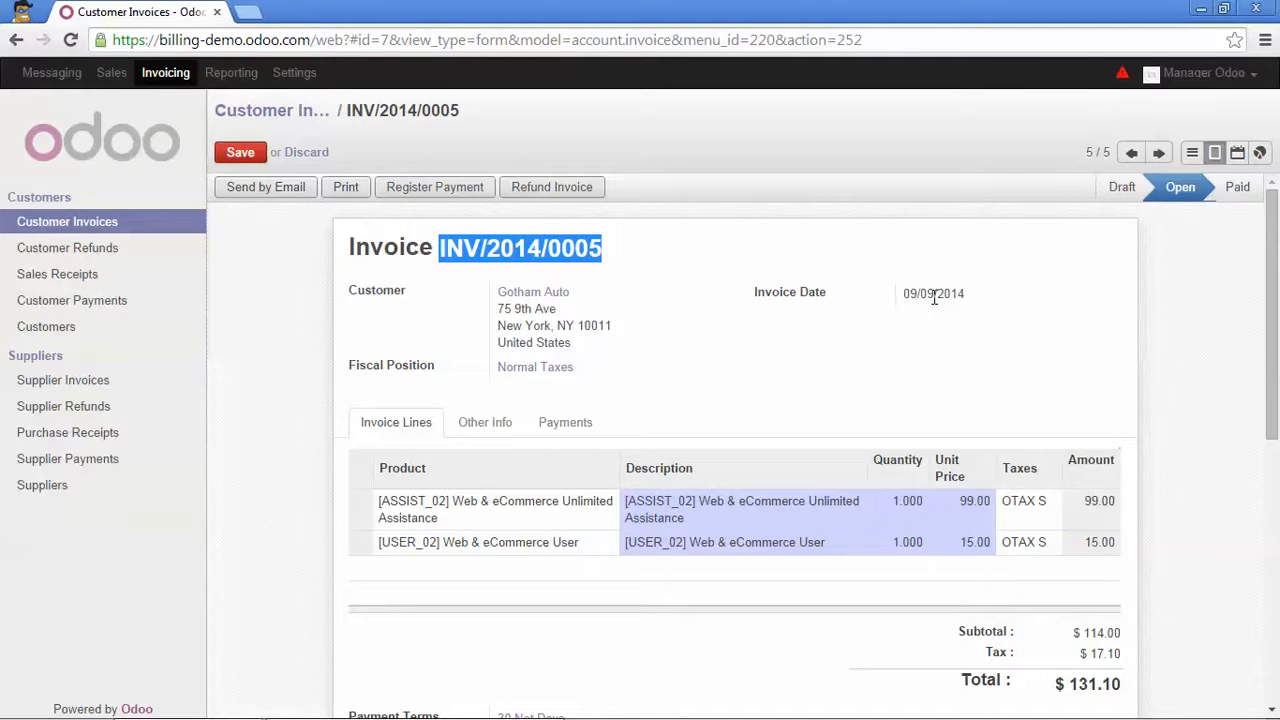
{"action": "left_click", "coordinate": [704, 262]}
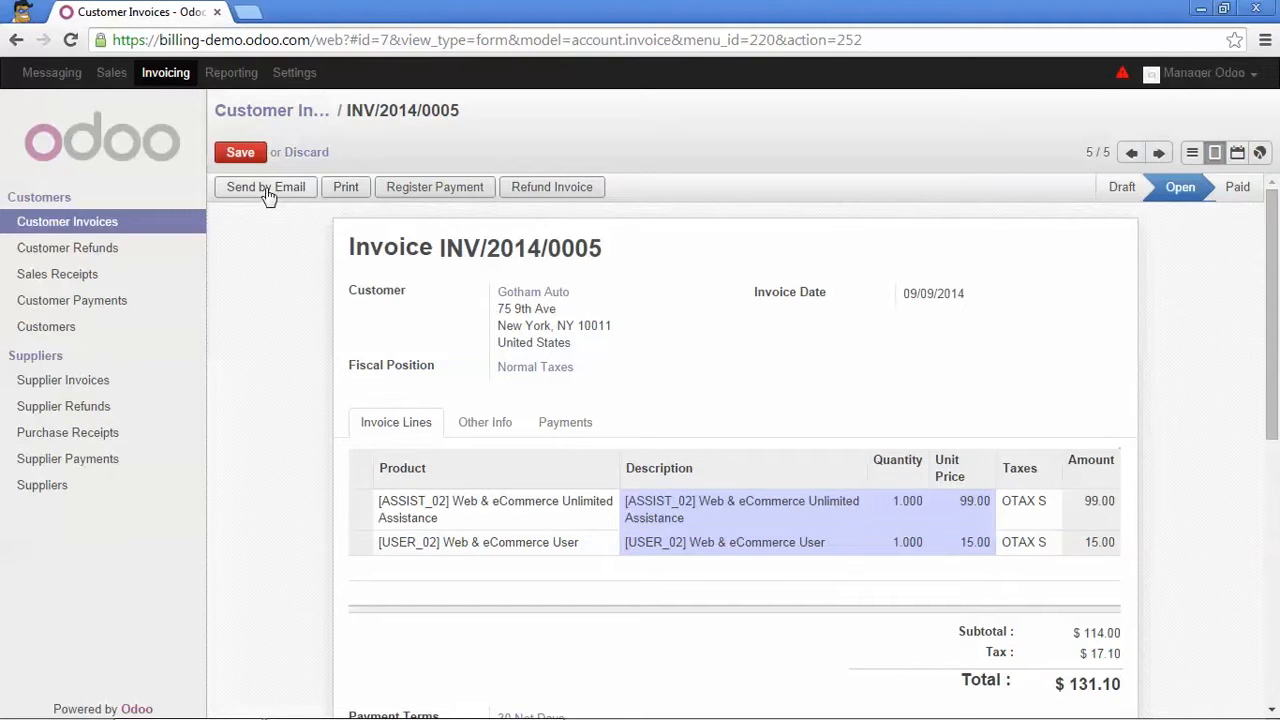
Print the invoice, save it as account.report_invoice.pdf, and open the download.
{"action": "left_click", "coordinate": [340, 190]}
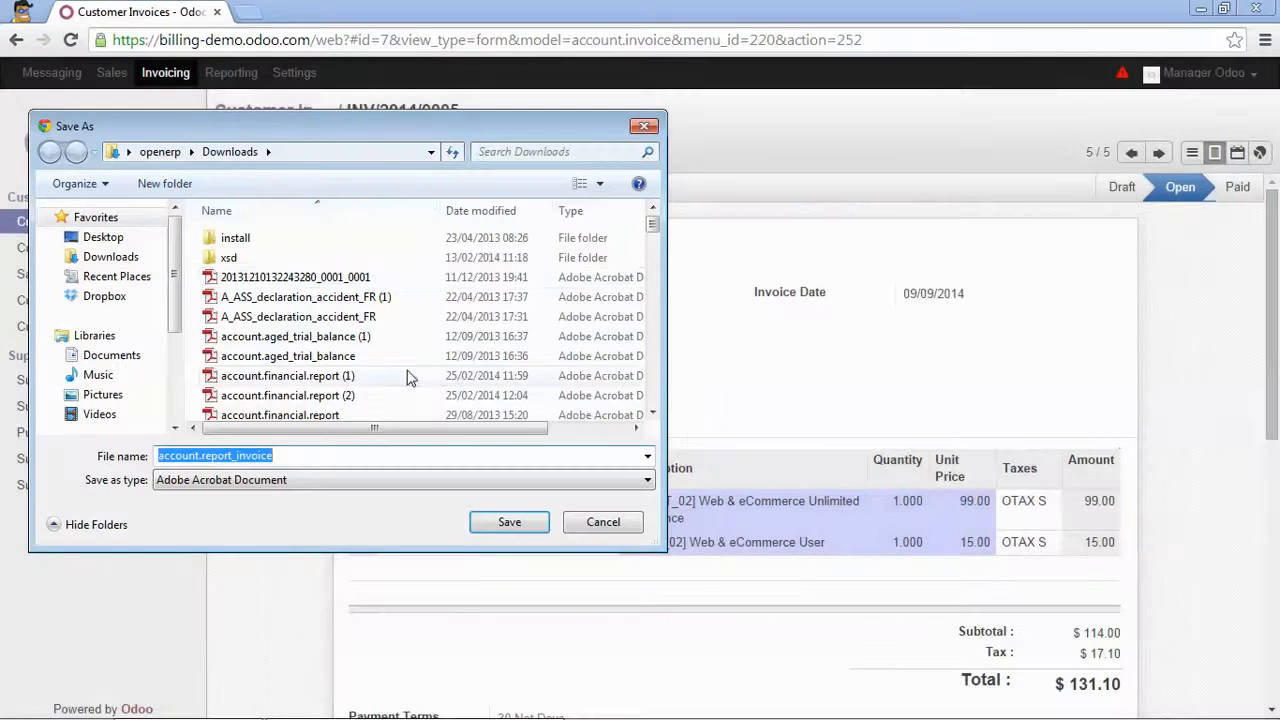
{"action": "left_click", "coordinate": [489, 521]}
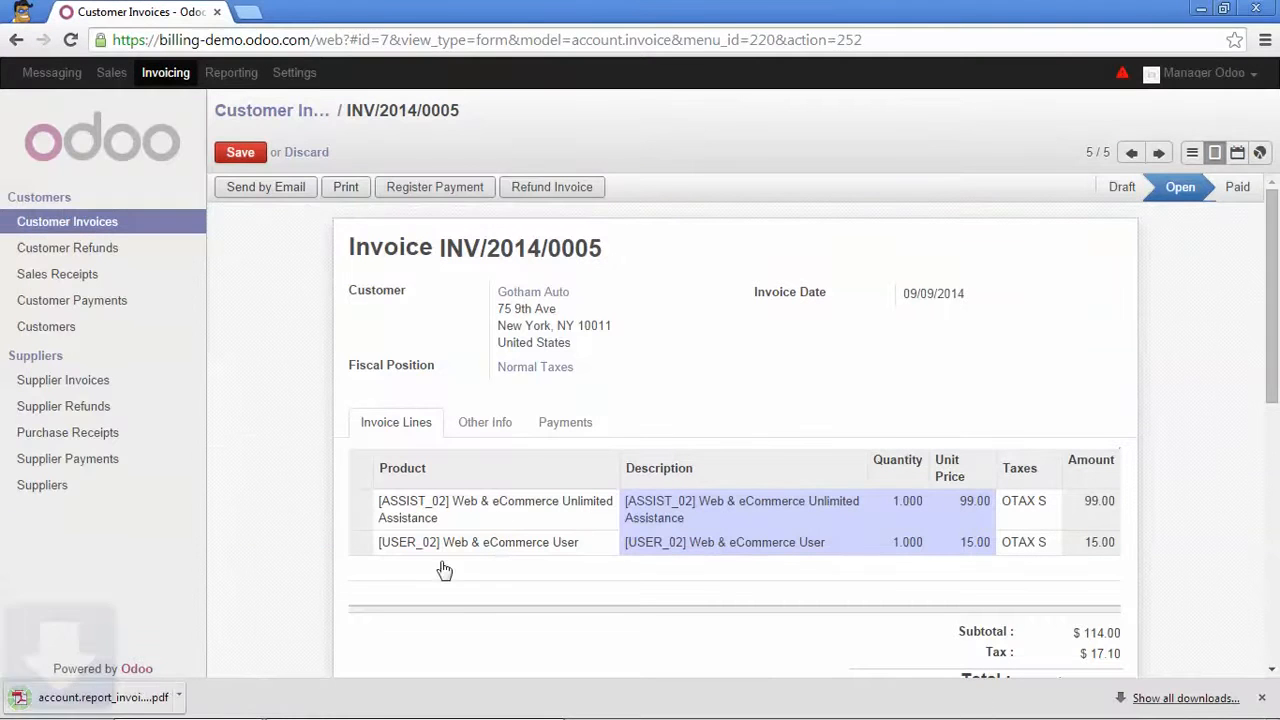
{"action": "left_click", "coordinate": [119, 704]}
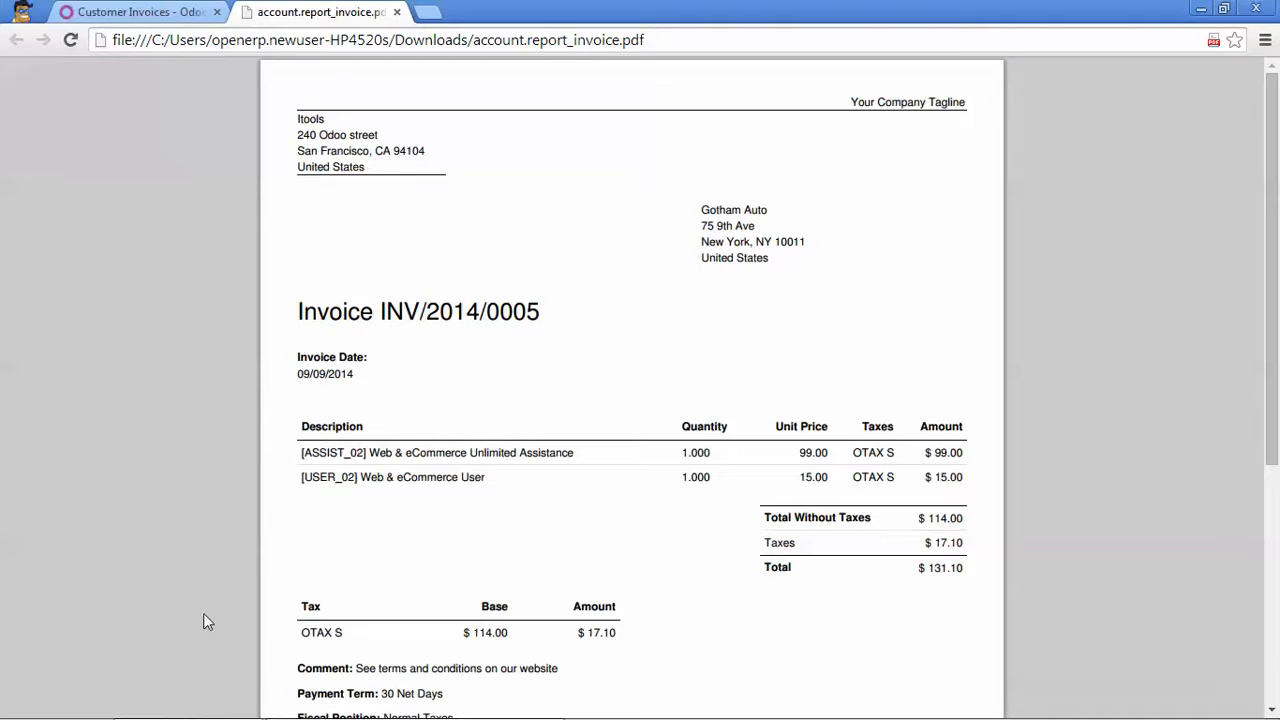
Scroll through the invoice PDF, checking payment term 30 Net Days and fiscal position Normal Taxes.
{"action": "scroll", "coordinate": [444, 585], "scroll_direction": "down", "scroll_amount": 2}
{"action": "scroll", "coordinate": [443, 600], "scroll_direction": "up", "scroll_amount": 2}
{"action": "scroll", "coordinate": [766, 556], "scroll_direction": "down", "scroll_amount": 1}
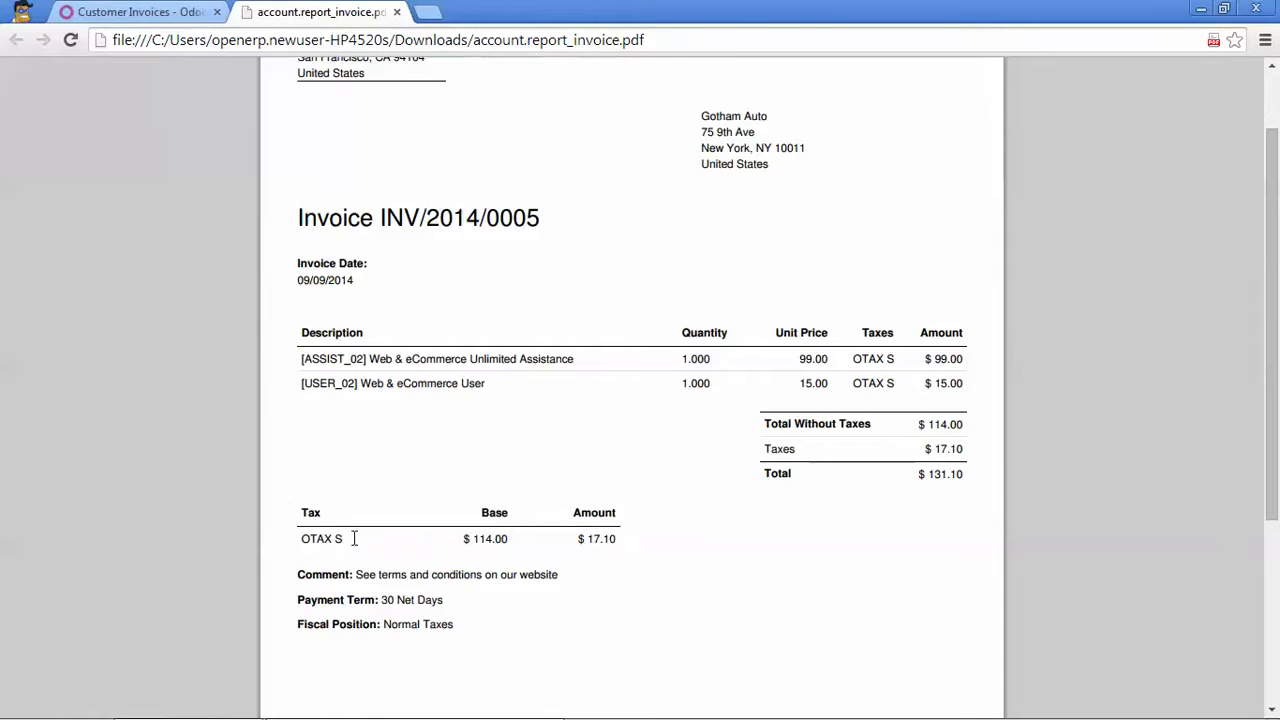
{"action": "scroll", "coordinate": [354, 538], "scroll_direction": "down", "scroll_amount": 1}
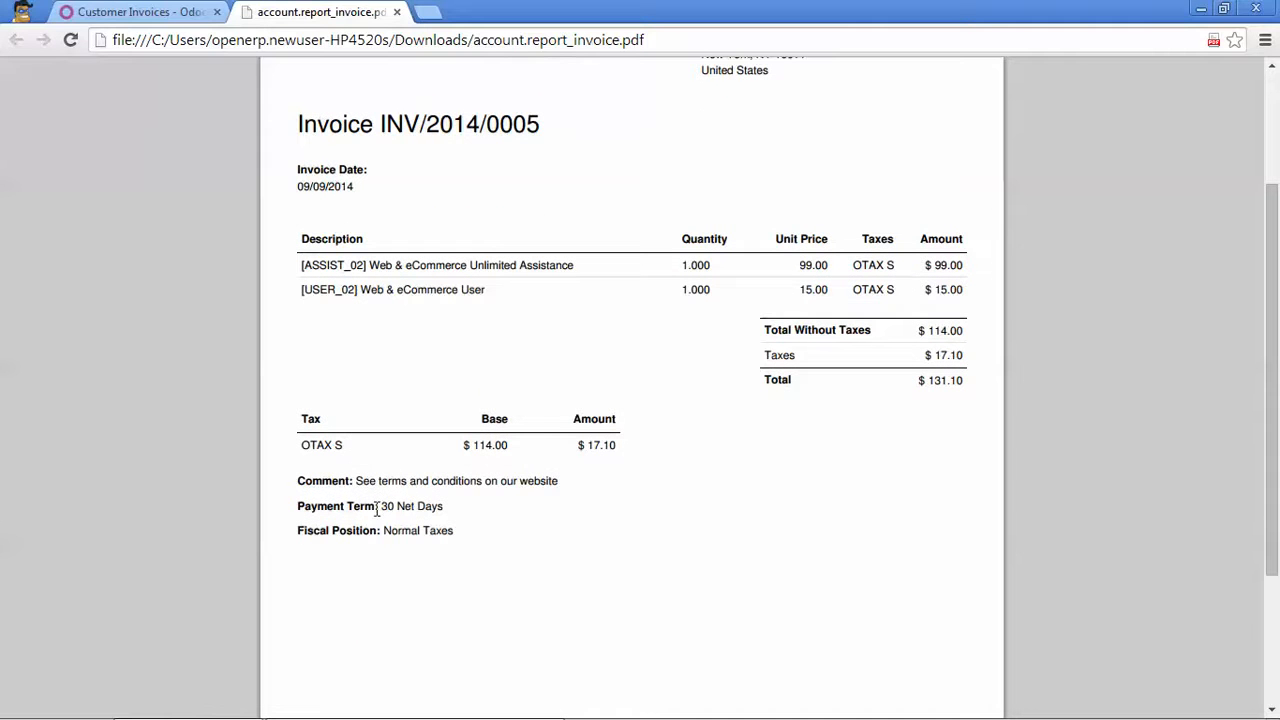
{"action": "scroll", "coordinate": [376, 540], "scroll_direction": "down", "scroll_amount": 2}
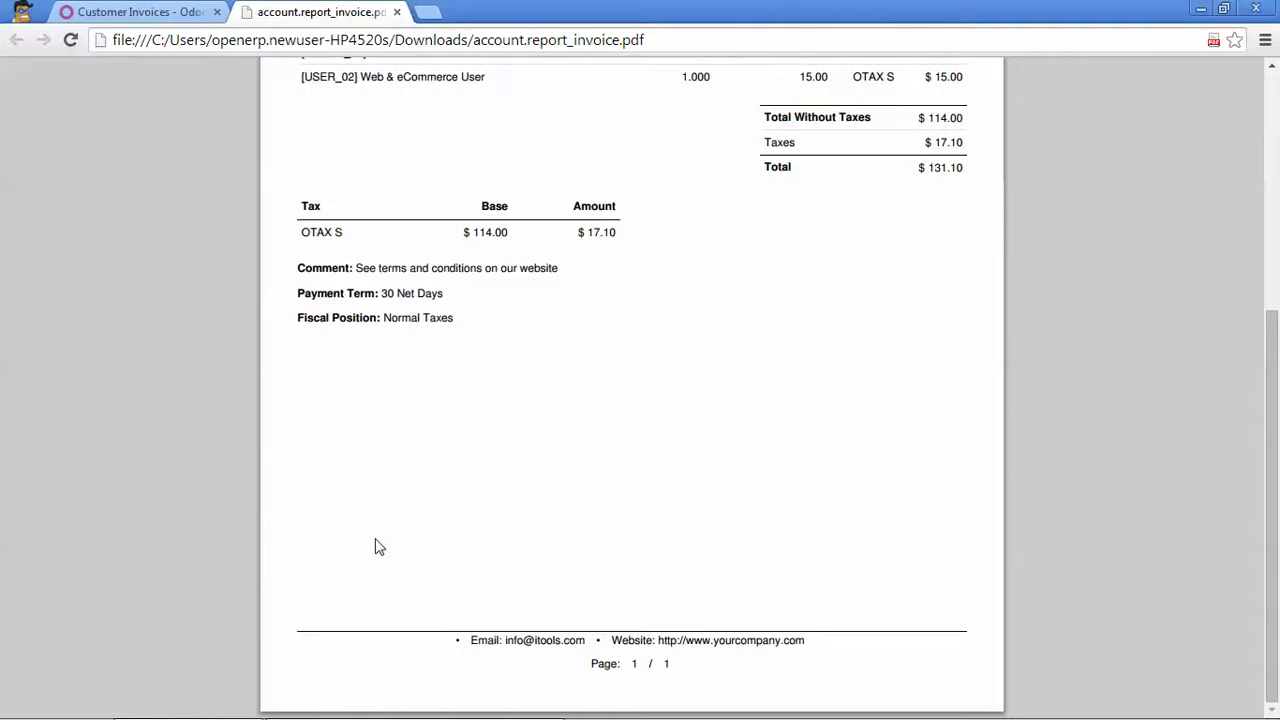
Close the PDF tab and go back to invoice INV/2014/0005 in Odoo.
{"action": "left_click", "coordinate": [397, 12]}
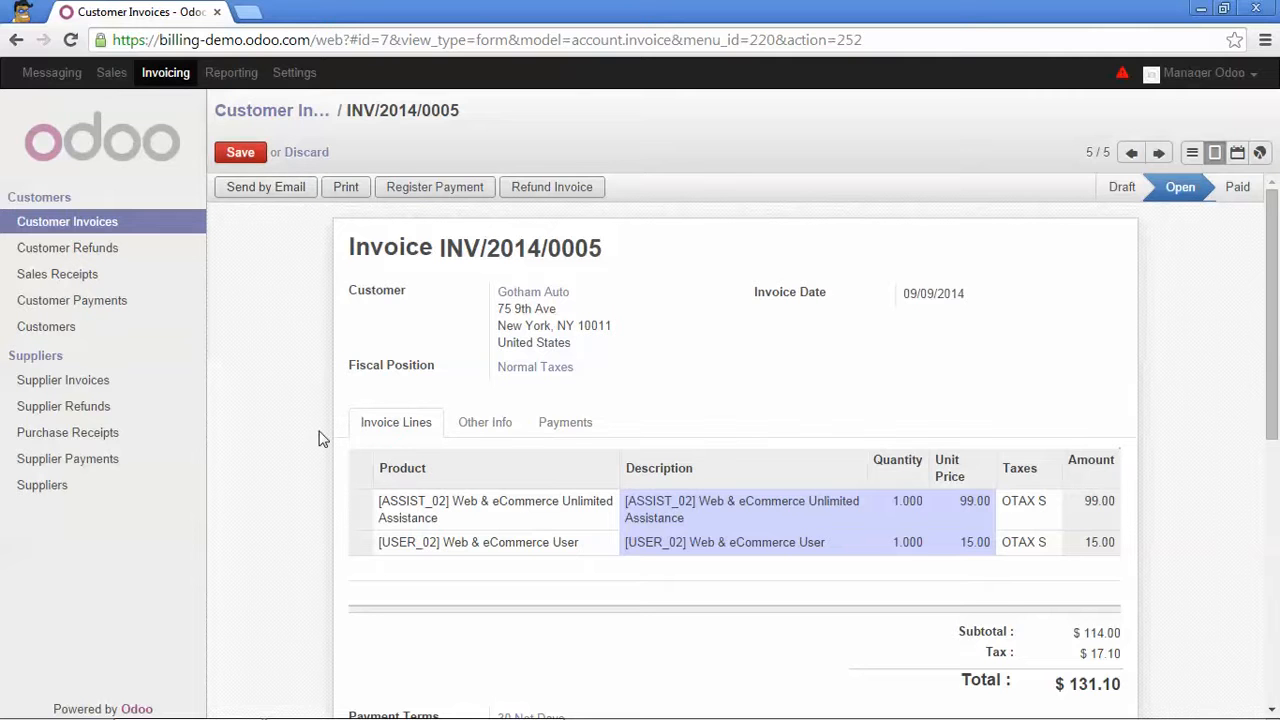
{"action": "scroll", "coordinate": [308, 456], "scroll_direction": "down", "scroll_amount": 1}
{"action": "scroll", "coordinate": [603, 677], "scroll_direction": "down", "scroll_amount": 3}
{"action": "scroll", "coordinate": [614, 651], "scroll_direction": "down", "scroll_amount": 1}
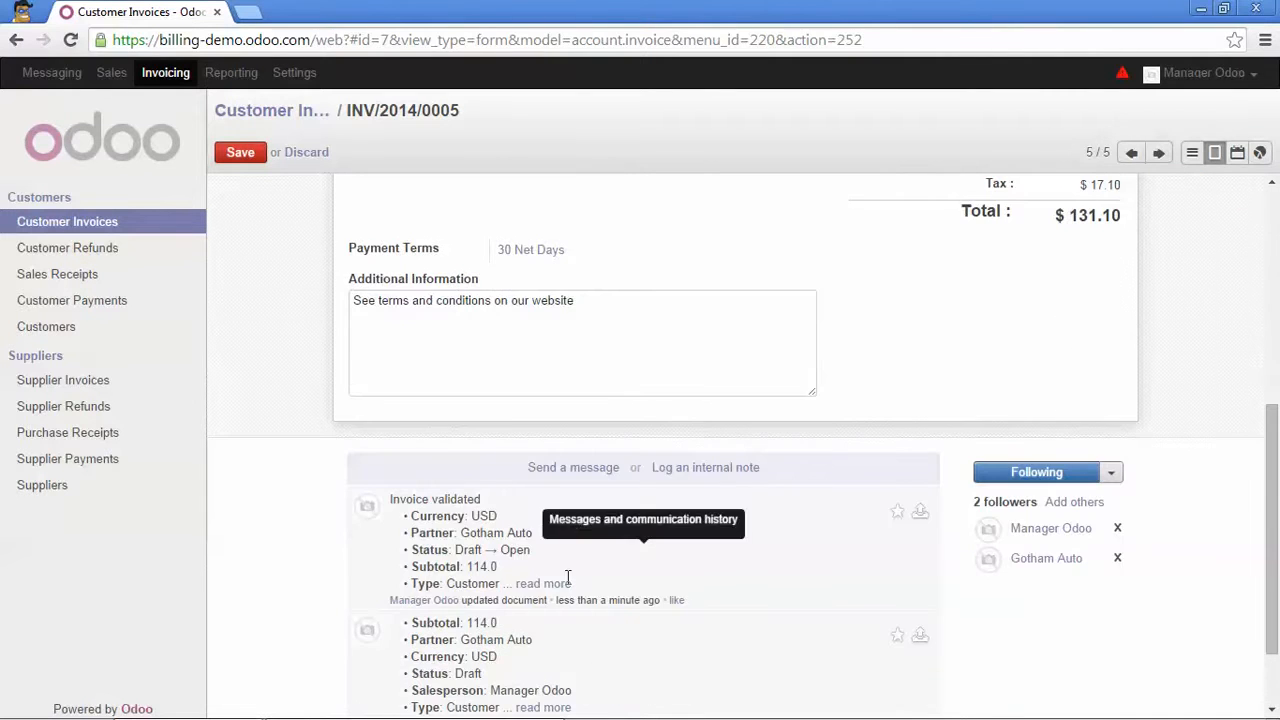
{"action": "scroll", "coordinate": [391, 391], "scroll_direction": "up", "scroll_amount": 5}
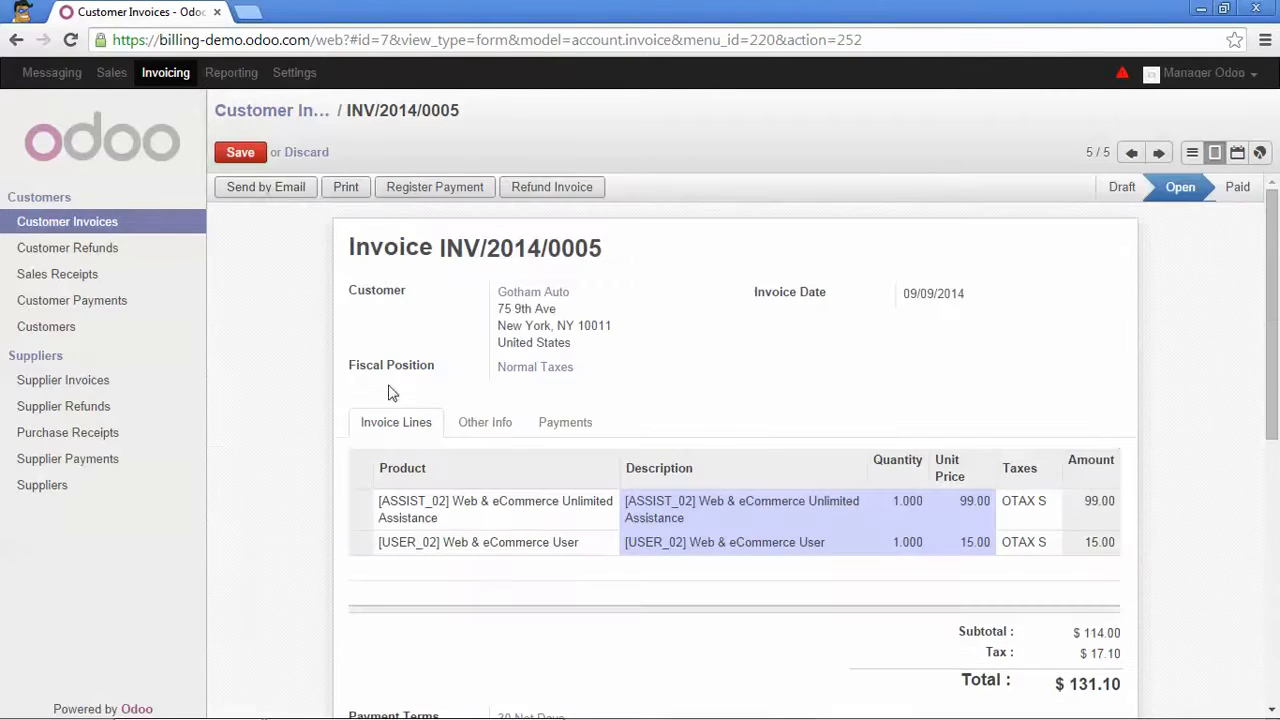
Start emailing the invoice and save Gotham Auto's e-mail address on the partner.
{"action": "left_click", "coordinate": [276, 188]}
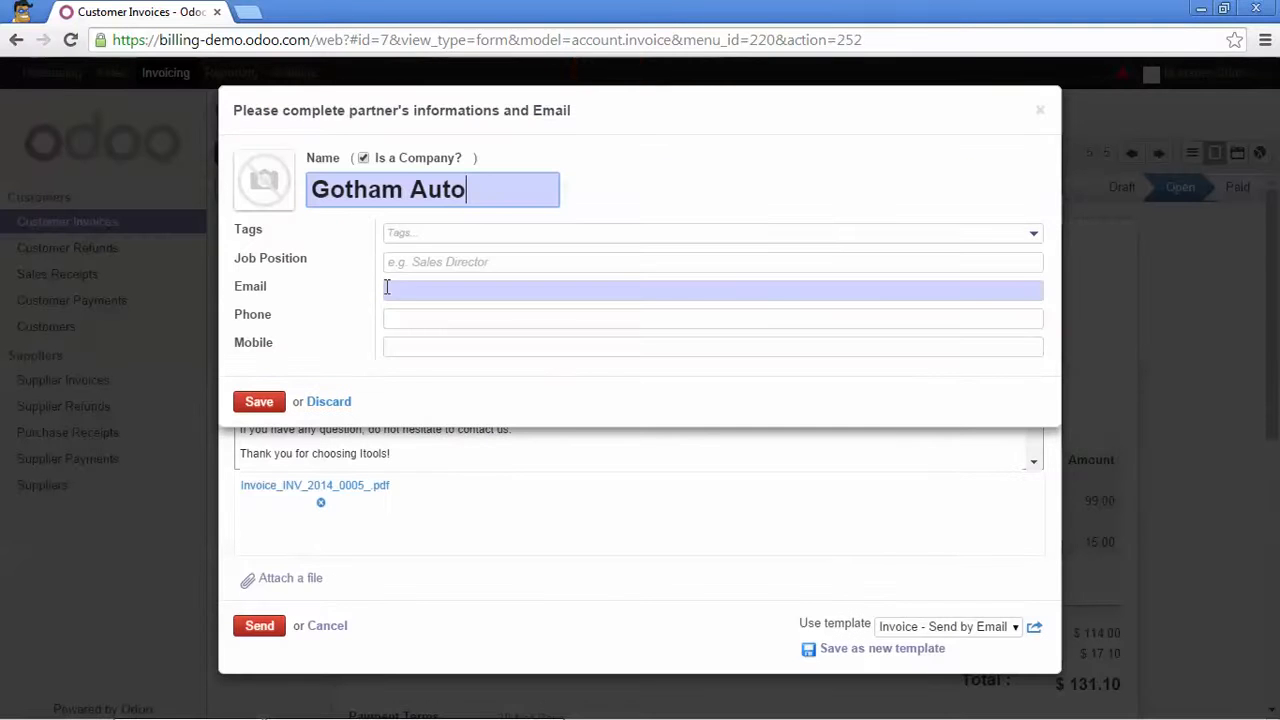
{"action": "left_click", "coordinate": [405, 289]}
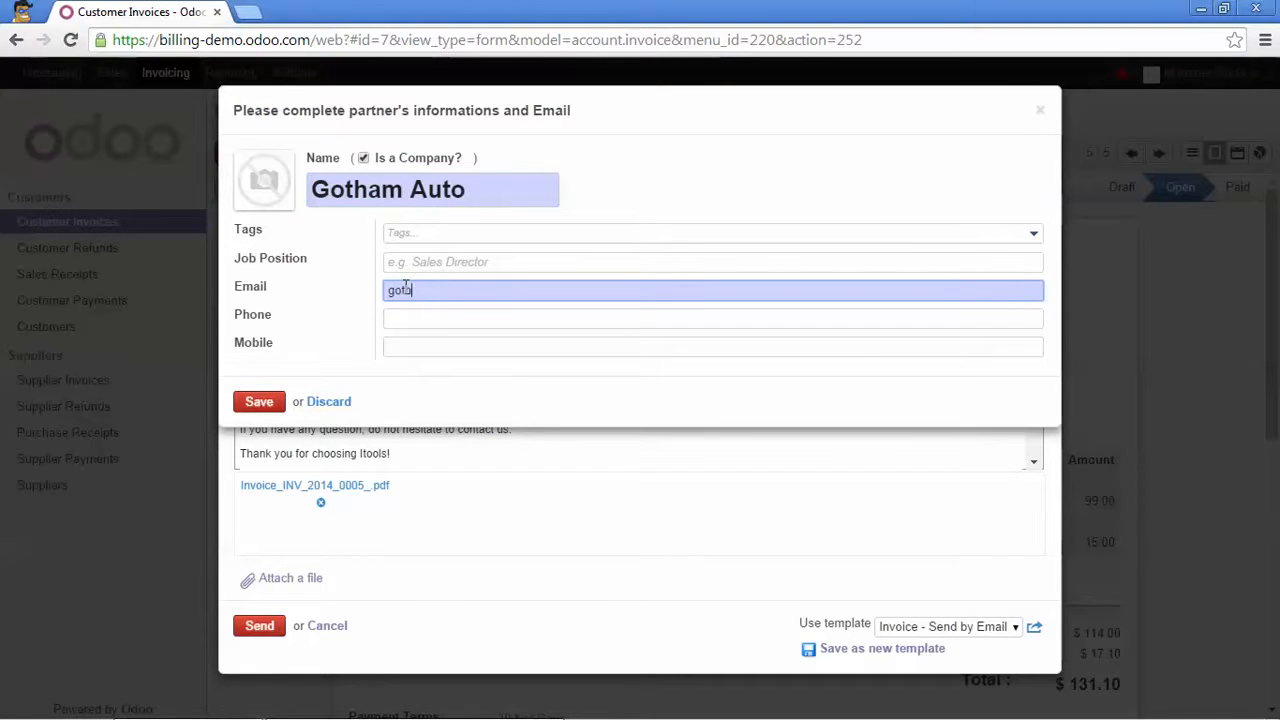
{"action": "left_click", "coordinate": [255, 404]}
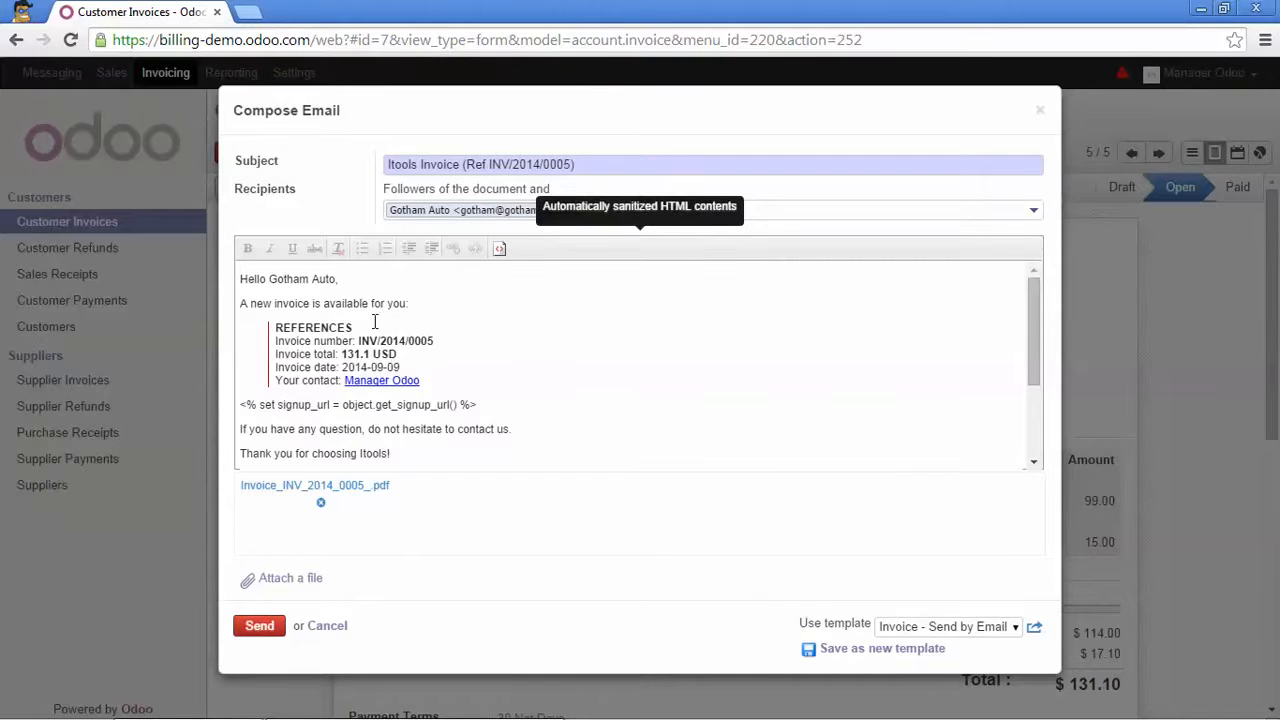
Open the Invoice - Send by Email (Portal) template linked from the email's Use template field.
{"action": "scroll", "coordinate": [384, 391], "scroll_direction": "down", "scroll_amount": 1}
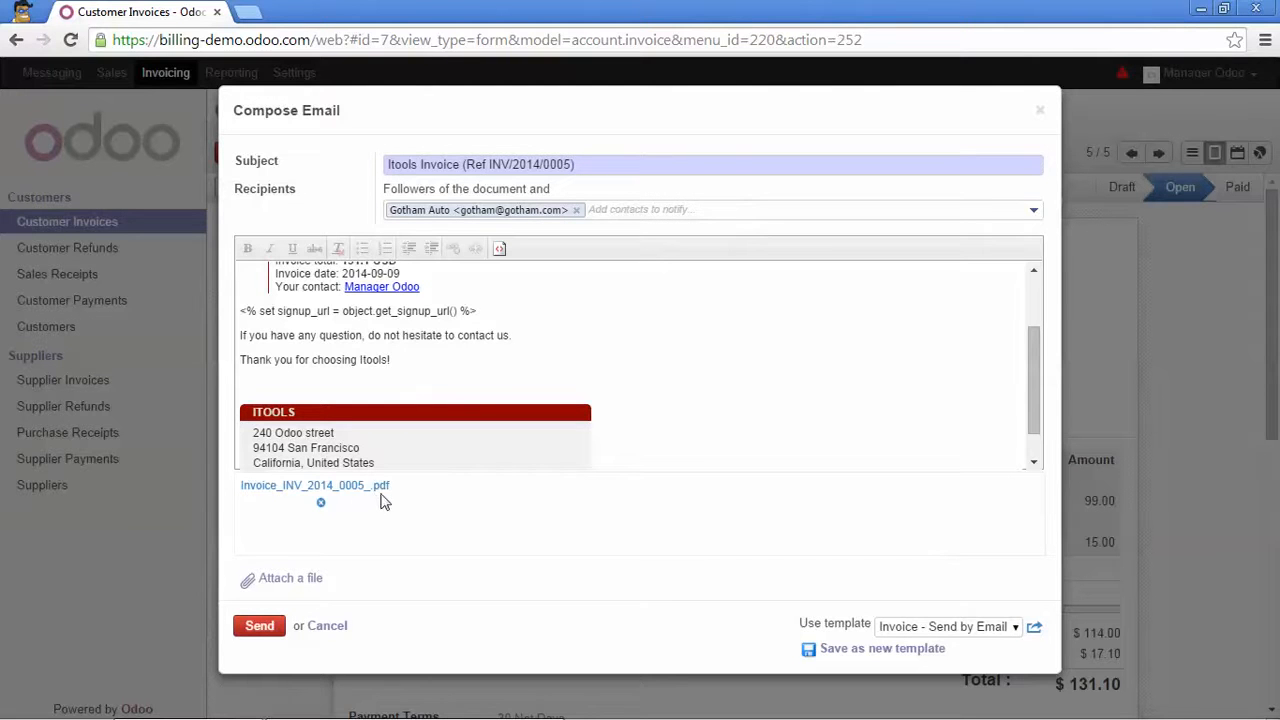
{"action": "scroll", "coordinate": [558, 397], "scroll_direction": "up", "scroll_amount": 2}
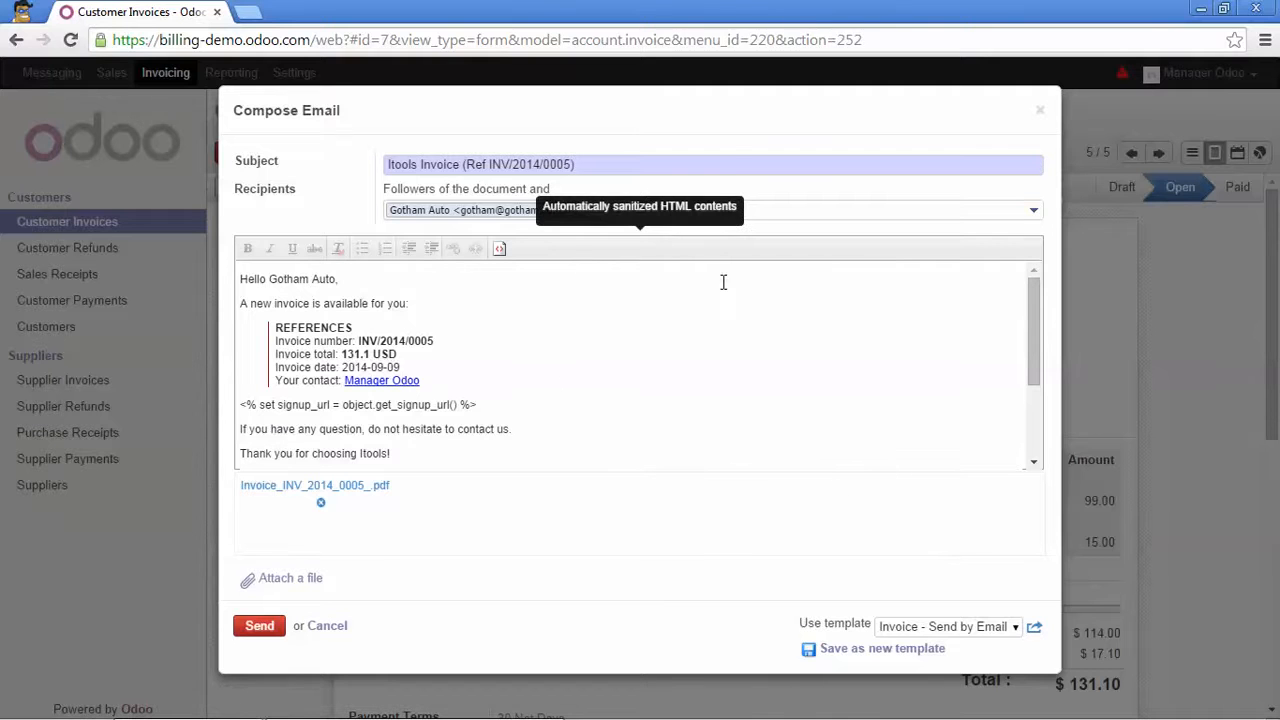
{"action": "left_click", "coordinate": [1034, 628]}
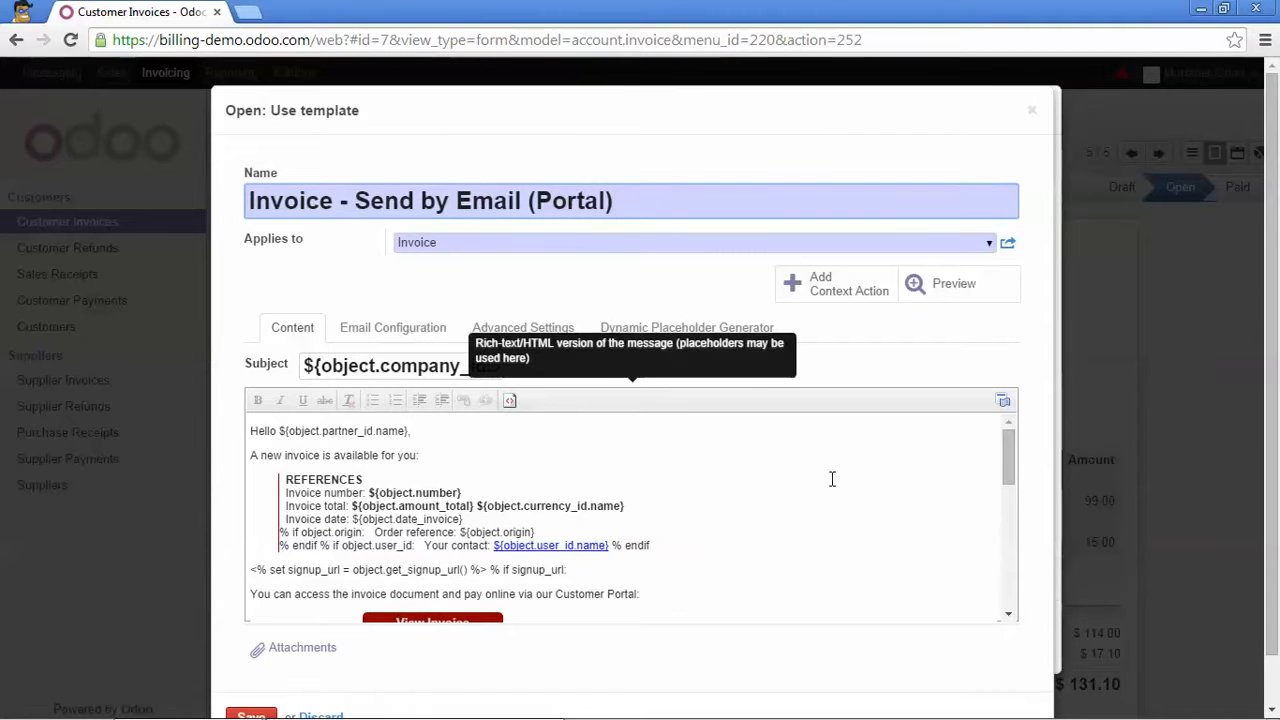
View the template body as HTML, dismiss the translation warning, and save the template.
{"action": "left_click", "coordinate": [506, 401]}
{"action": "scroll", "coordinate": [459, 477], "scroll_direction": "down", "scroll_amount": 12}
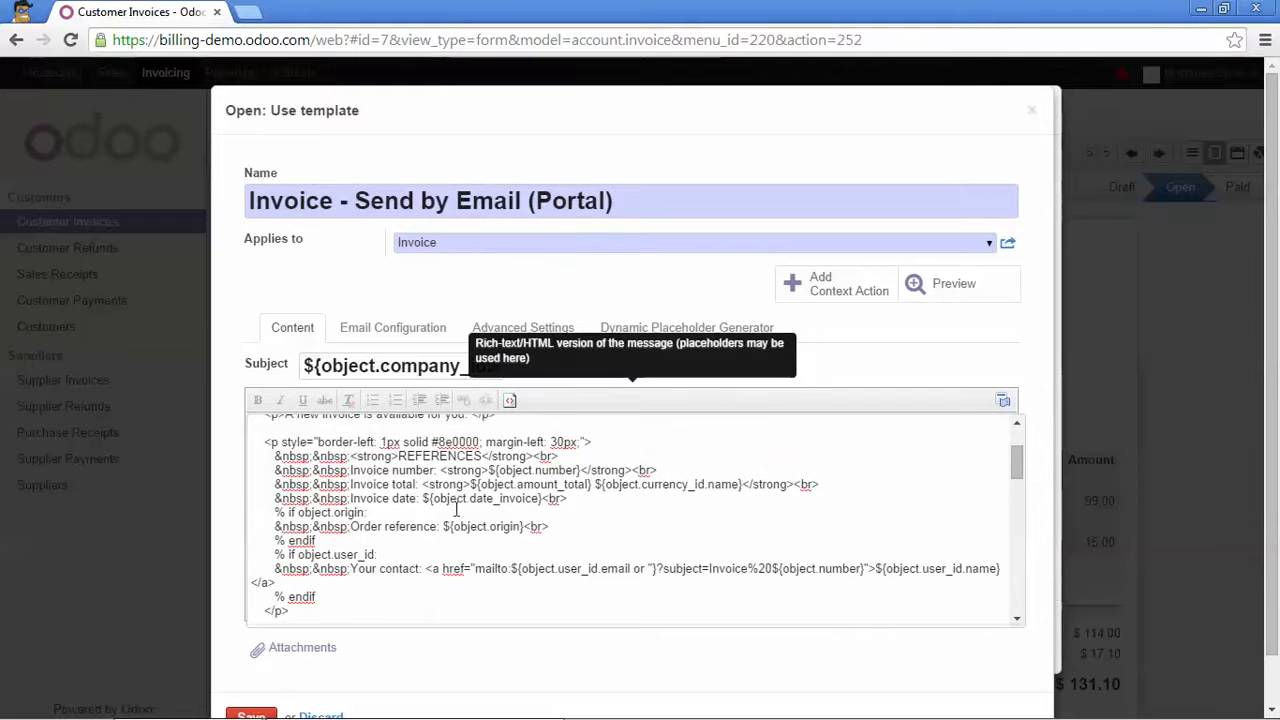
{"action": "scroll", "coordinate": [450, 525], "scroll_direction": "down", "scroll_amount": 3}
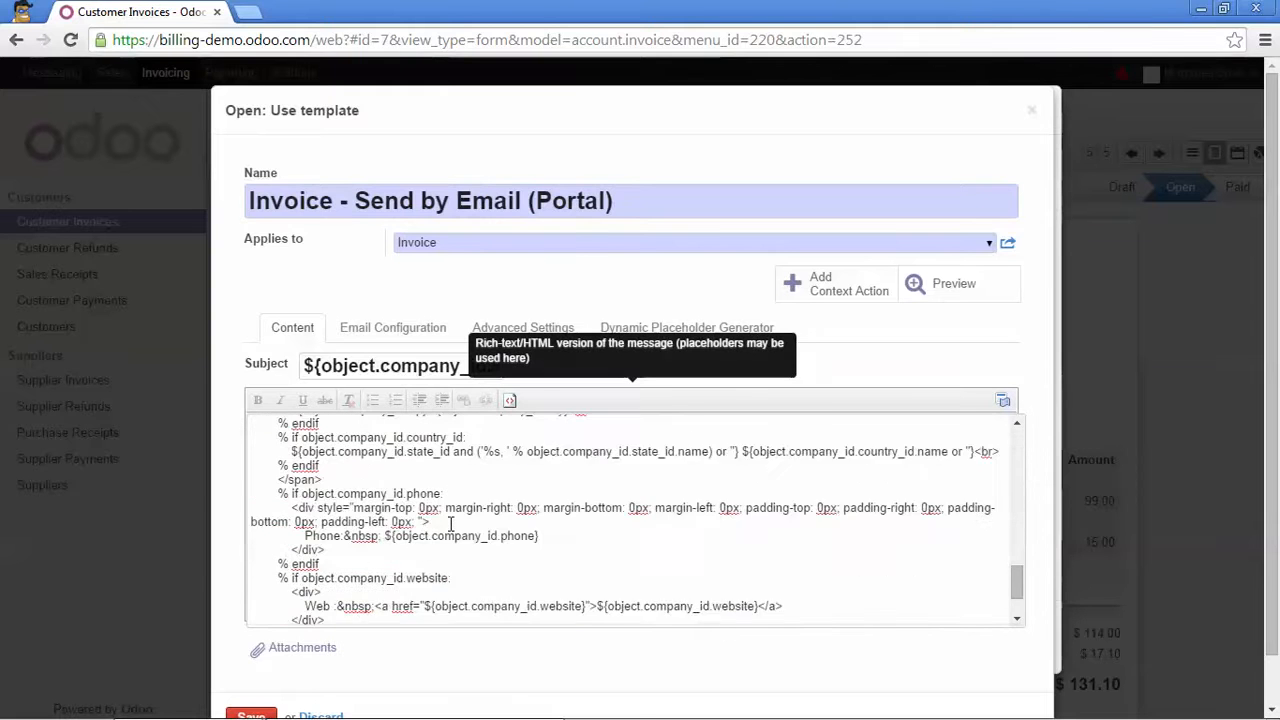
{"action": "scroll", "coordinate": [450, 492], "scroll_direction": "up", "scroll_amount": 10}
{"action": "scroll", "coordinate": [452, 489], "scroll_direction": "down", "scroll_amount": 5}
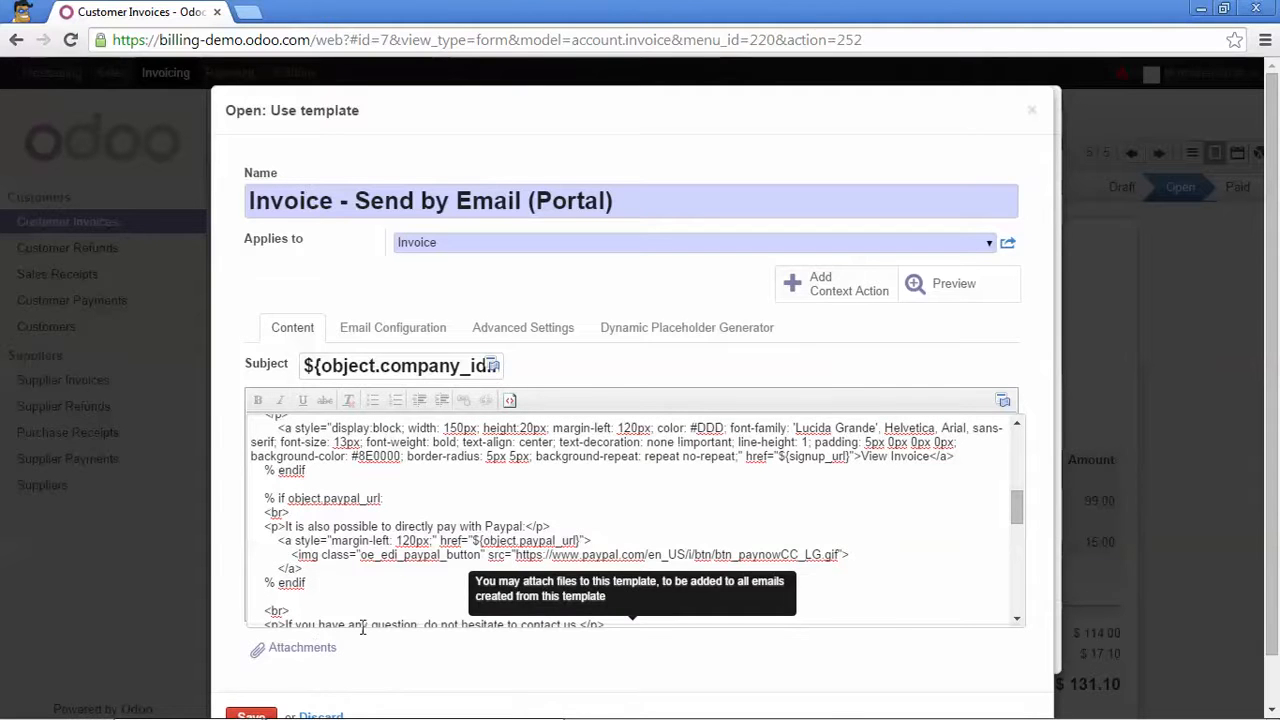
{"action": "left_click", "coordinate": [1003, 403]}
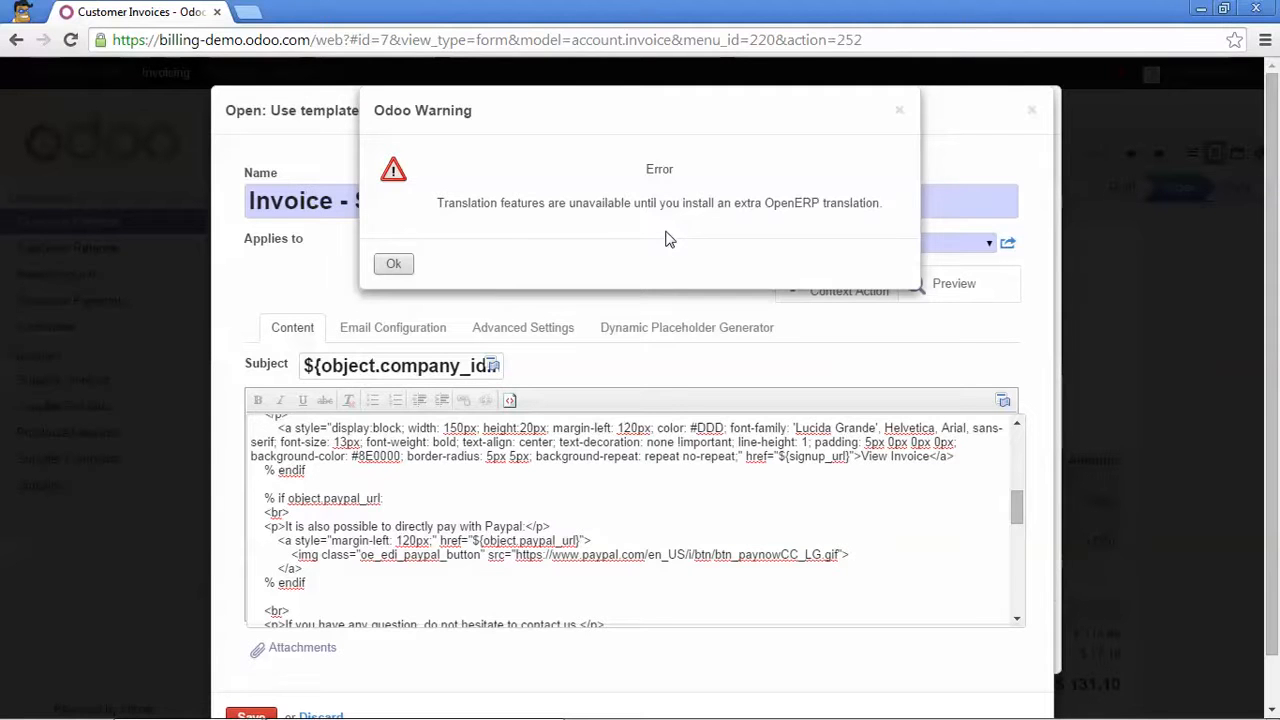
{"action": "left_click", "coordinate": [400, 264]}
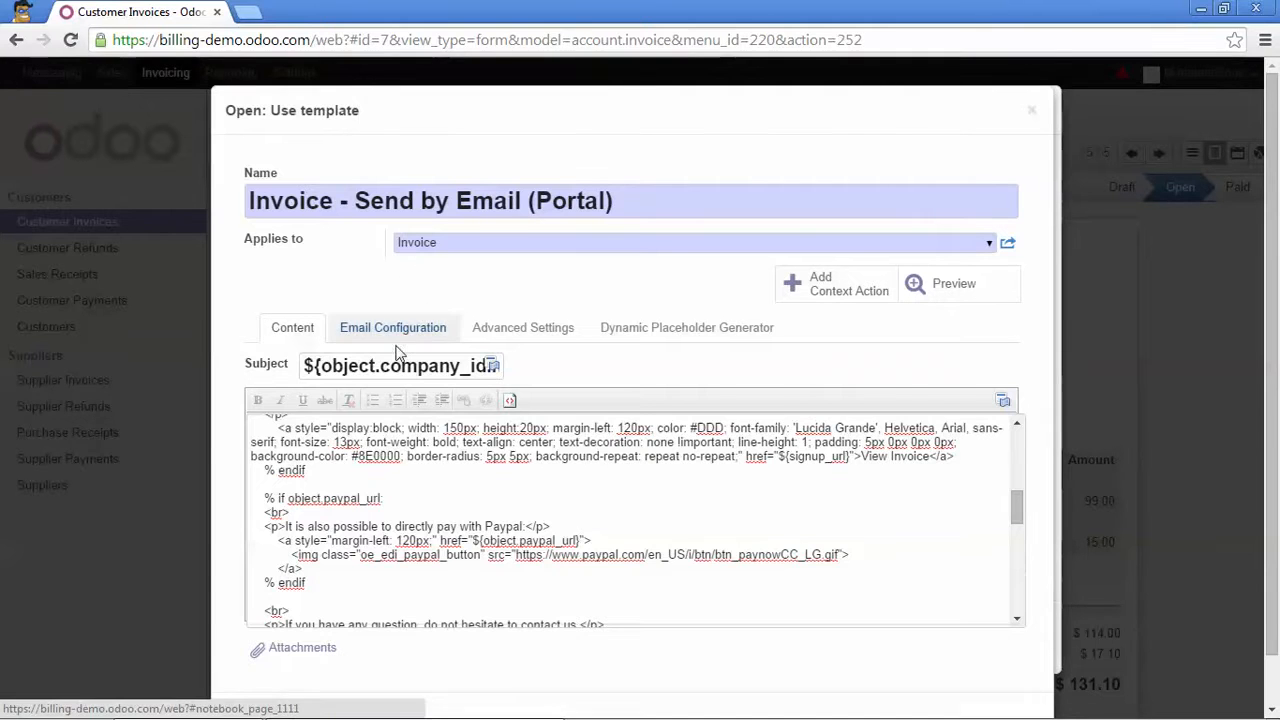
{"action": "scroll", "coordinate": [397, 352], "scroll_direction": "down", "scroll_amount": 1}
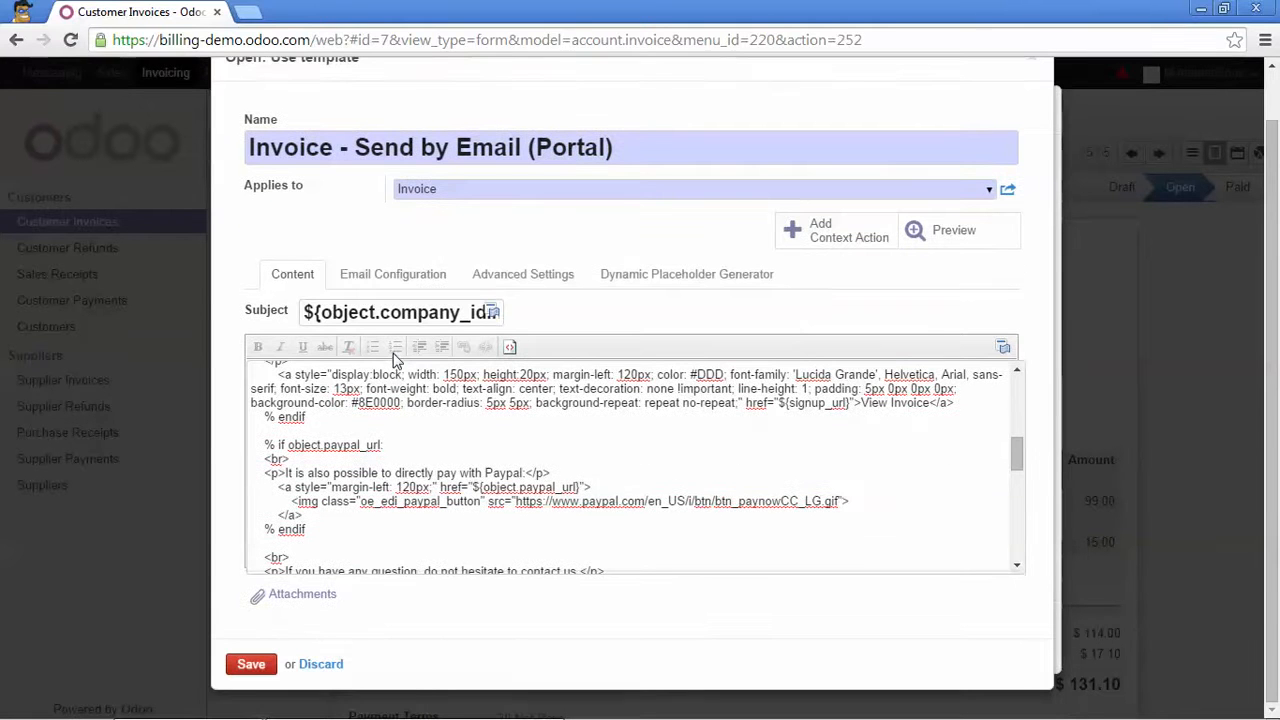
{"action": "left_click", "coordinate": [250, 665]}
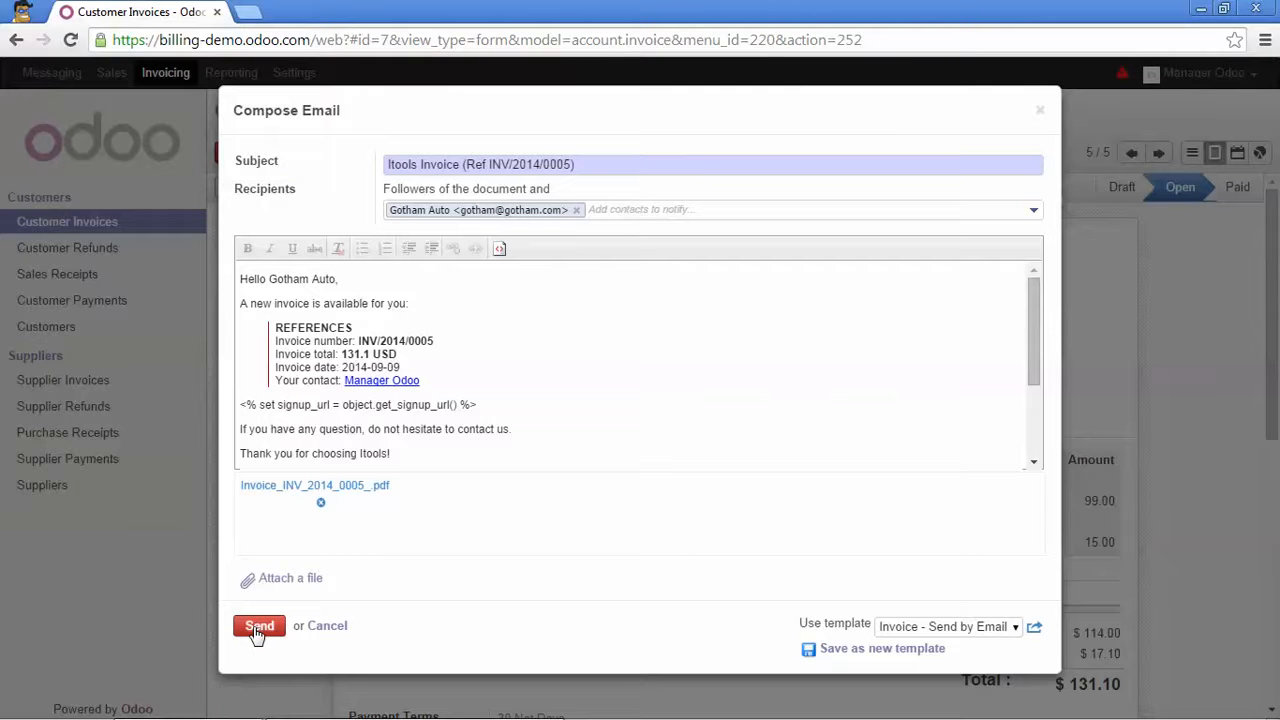
Discard the Compose Email dialog and scroll back to the top of INV/2014/0005.
{"action": "left_click", "coordinate": [1041, 111]}
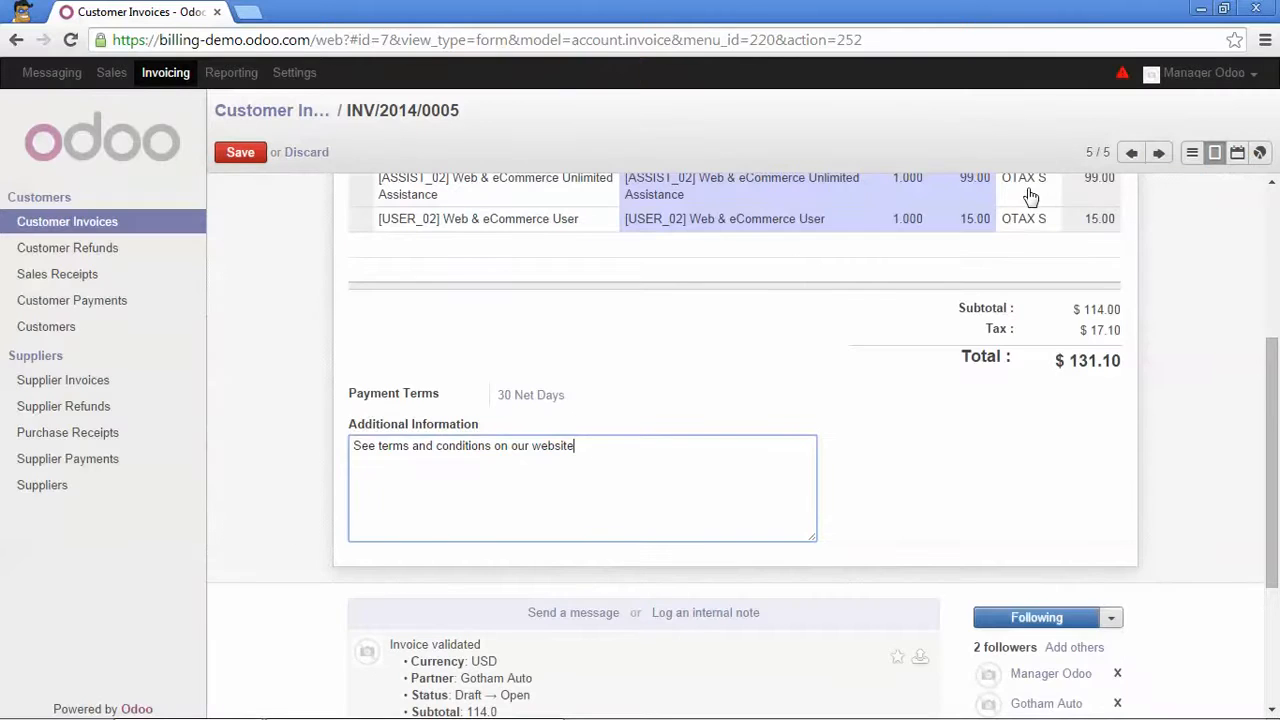
{"action": "scroll", "coordinate": [977, 294], "scroll_direction": "up", "scroll_amount": 3}
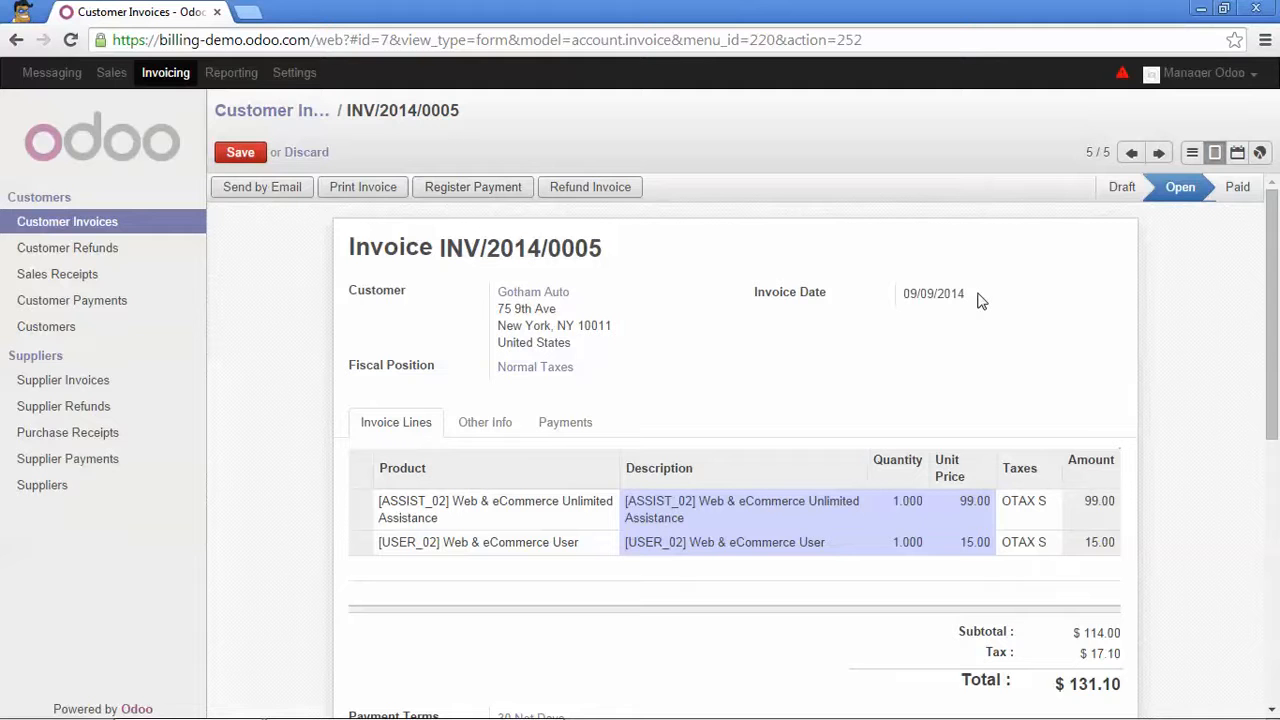
Open sales order SO003 for The Bio Food Channel from the Sales Orders list.
{"action": "left_click", "coordinate": [111, 77]}
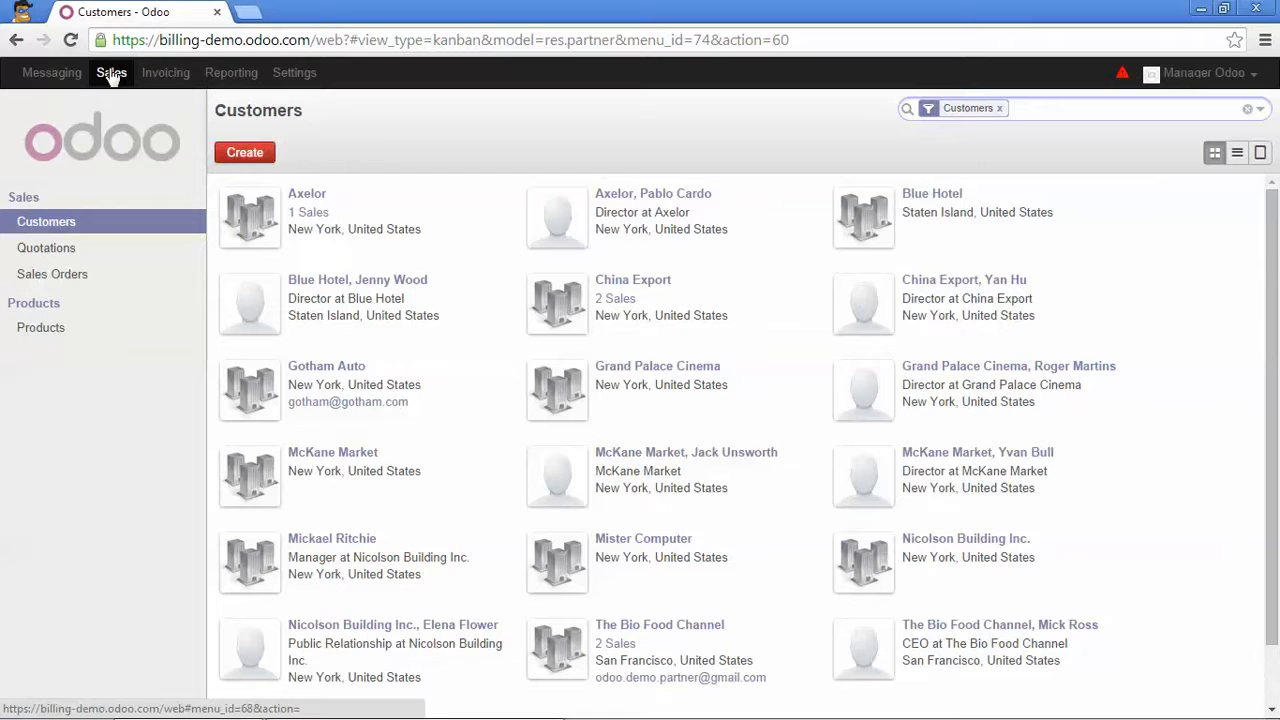
{"action": "left_click", "coordinate": [60, 276]}
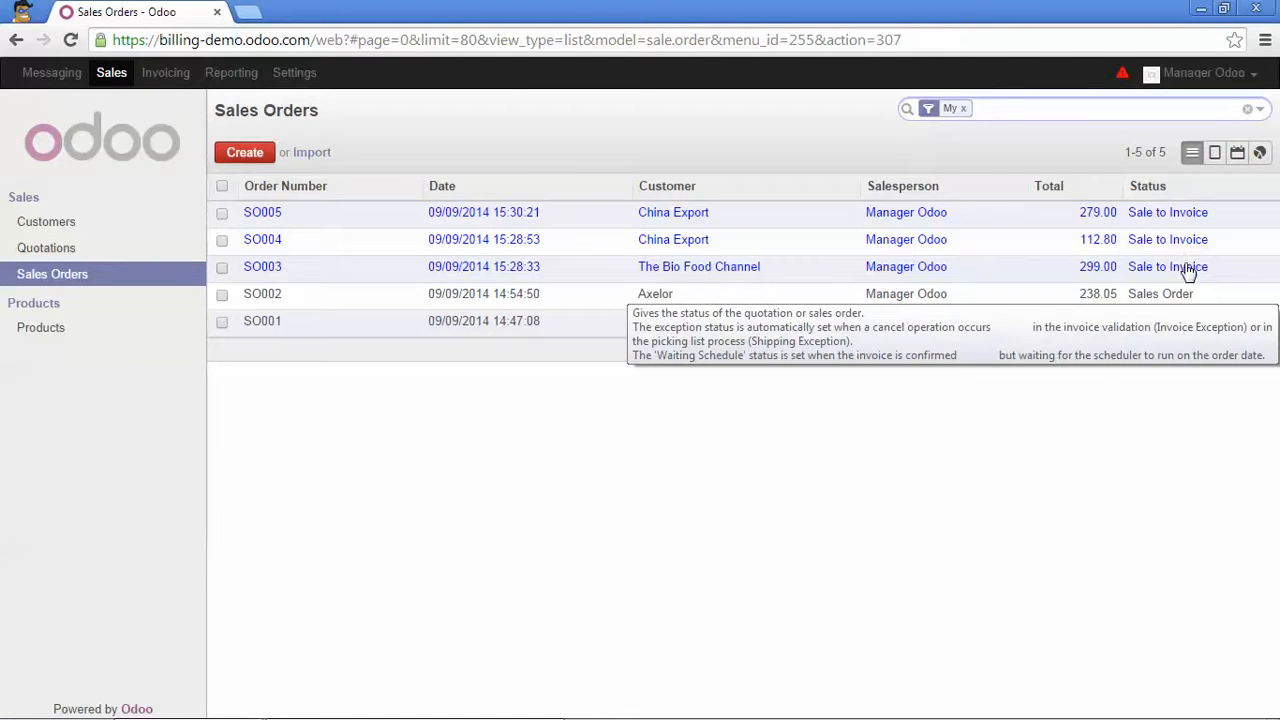
{"action": "left_click", "coordinate": [782, 277]}
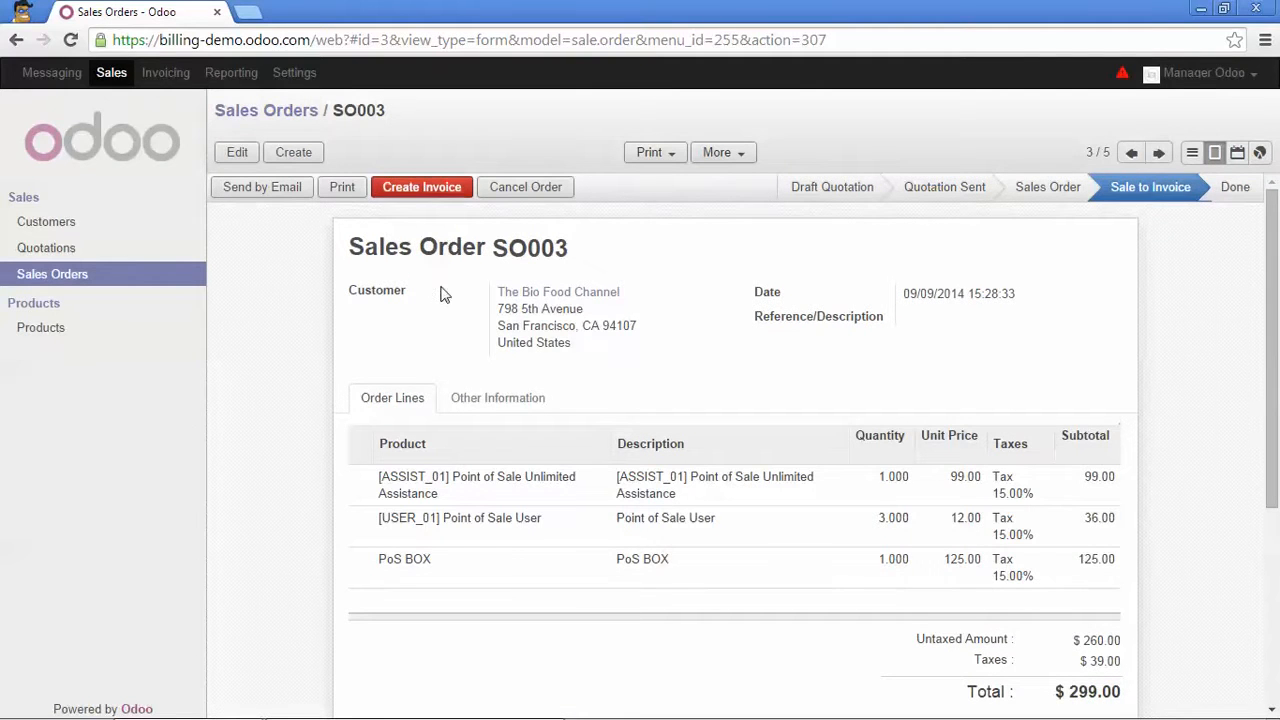
Start an invoice for SO003 with 'Invoice the whole sales order' selected.
{"action": "left_click", "coordinate": [424, 189]}
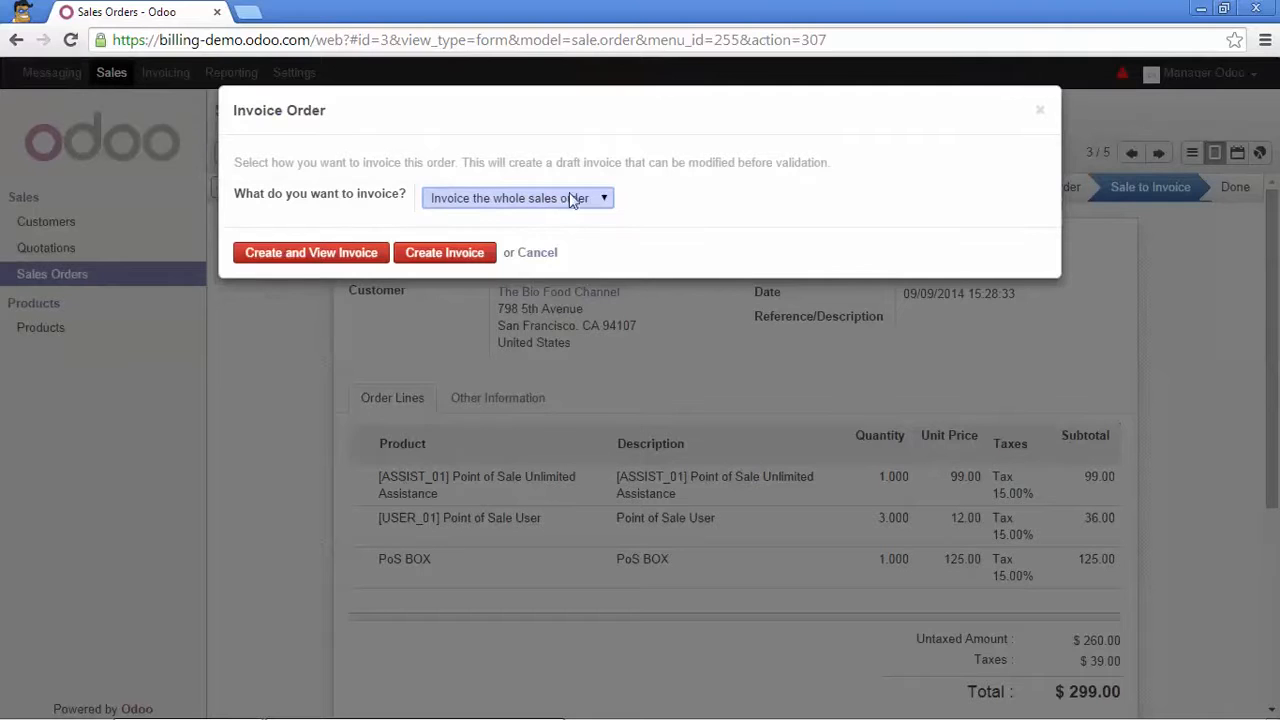
{"action": "left_click", "coordinate": [604, 200]}
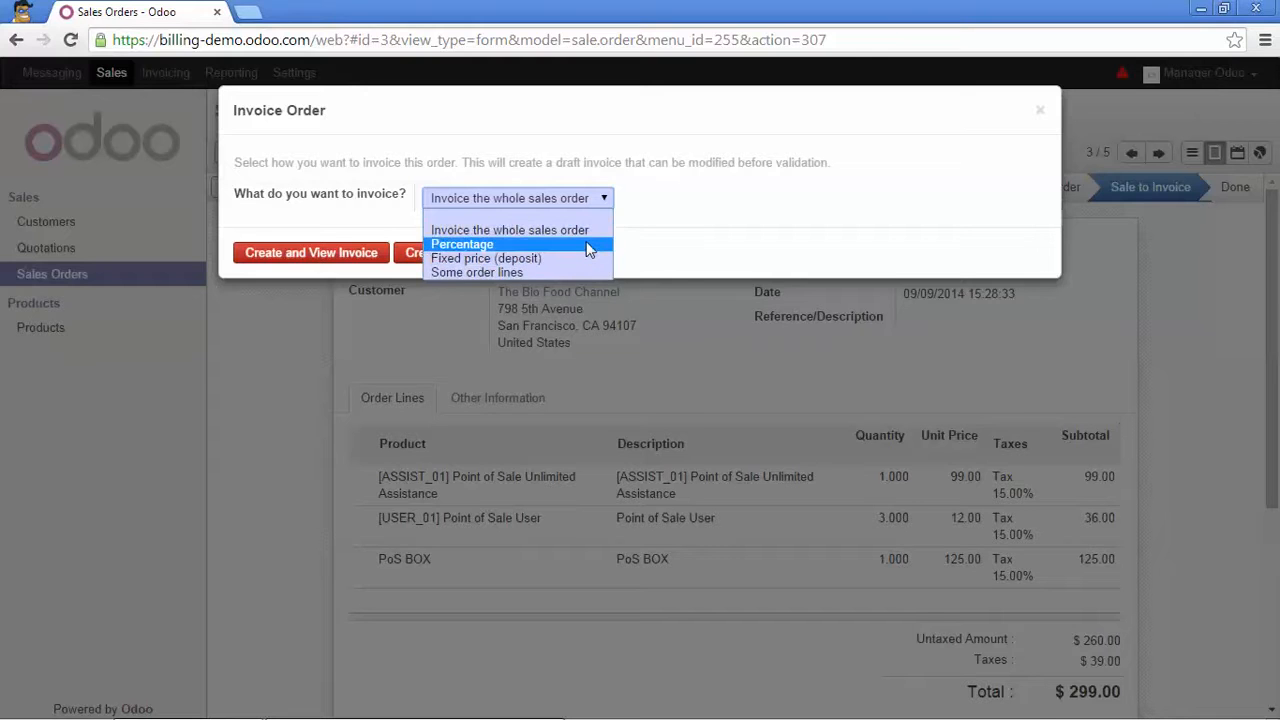
{"action": "left_click", "coordinate": [577, 235]}
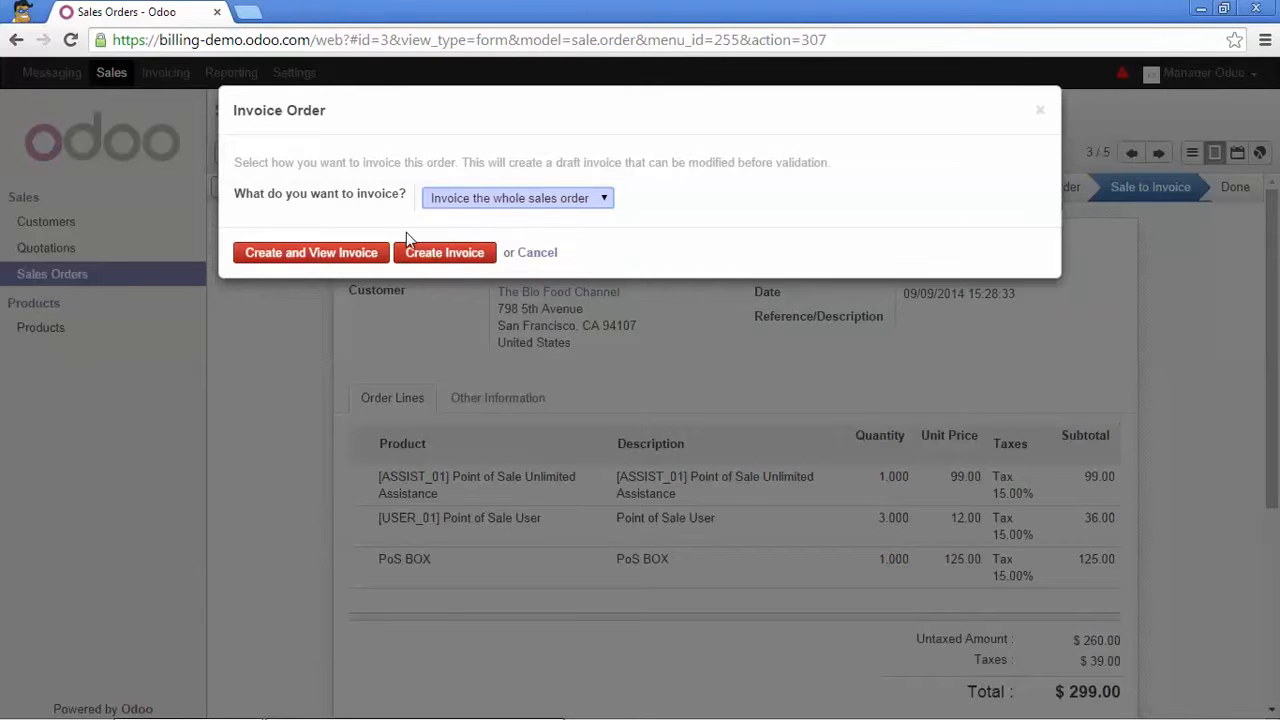
Create and validate invoice INV/2014/0006 for SO003's $299.00, then return to Sales Orders.
{"action": "left_click", "coordinate": [350, 258]}
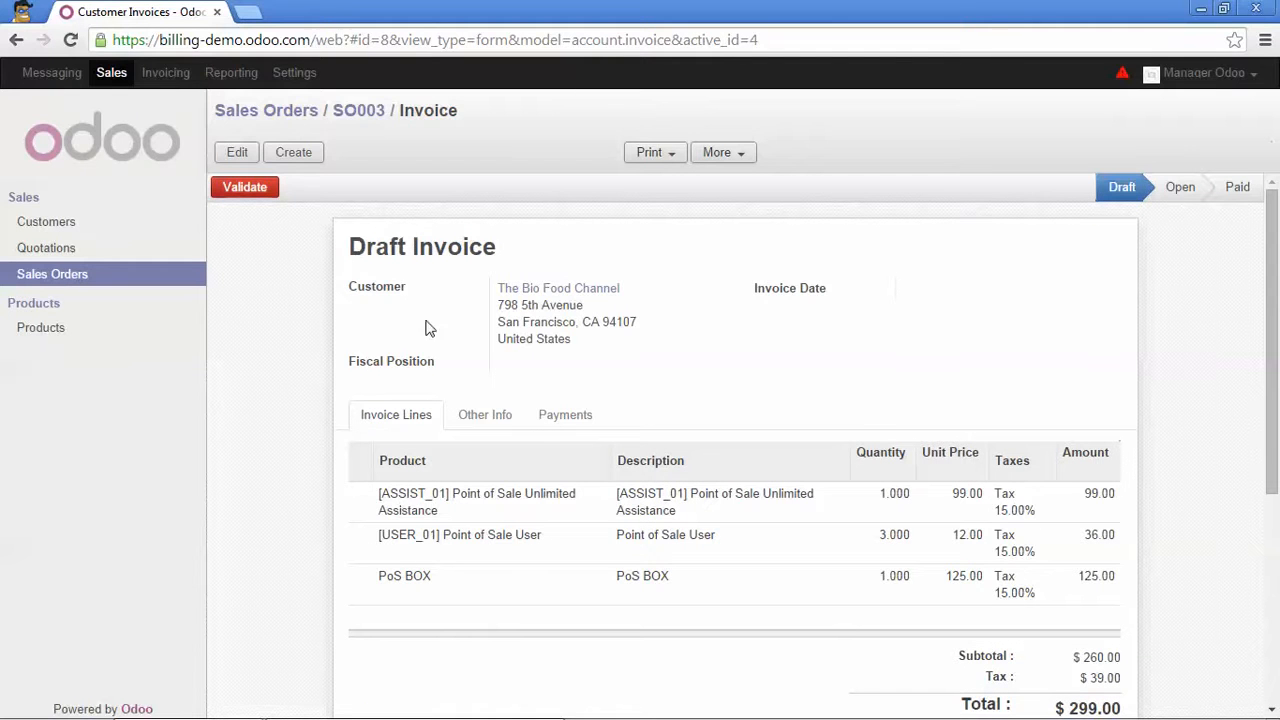
{"action": "scroll", "coordinate": [512, 408], "scroll_direction": "down", "scroll_amount": 1}
{"action": "scroll", "coordinate": [512, 408], "scroll_direction": "down", "scroll_amount": 2}
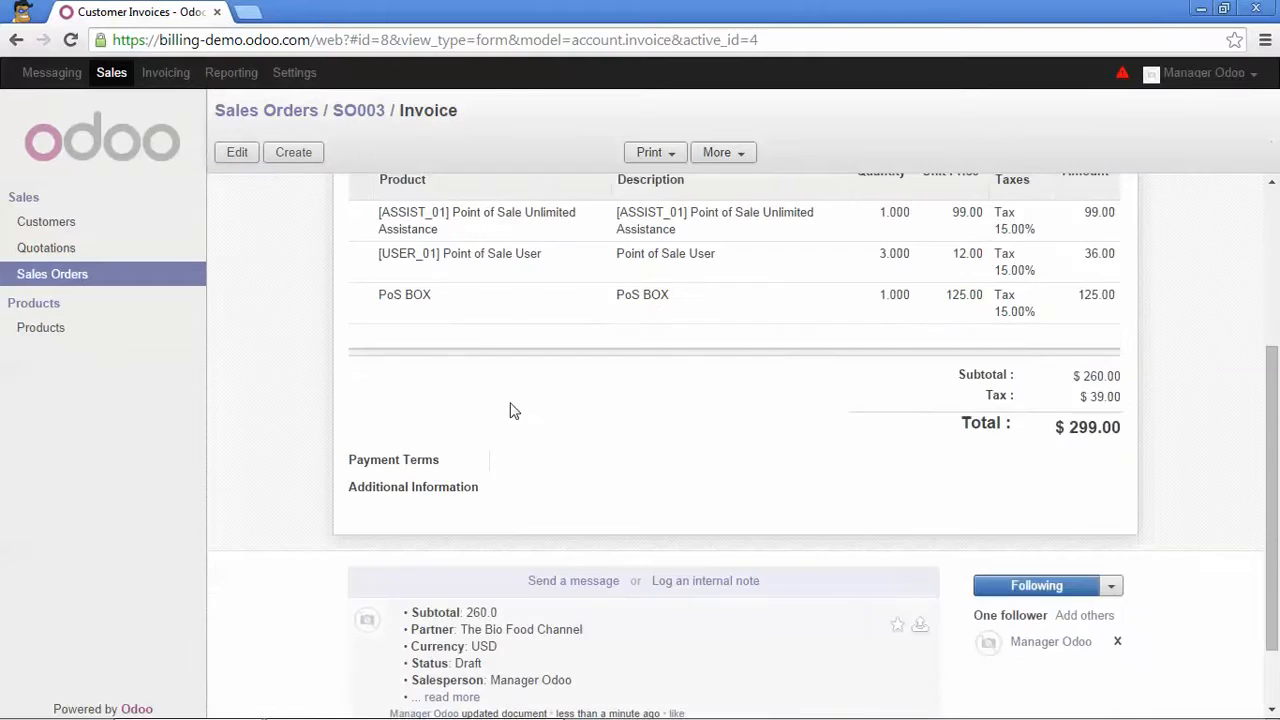
{"action": "scroll", "coordinate": [511, 409], "scroll_direction": "up", "scroll_amount": 2}
{"action": "scroll", "coordinate": [520, 376], "scroll_direction": "up", "scroll_amount": 1}
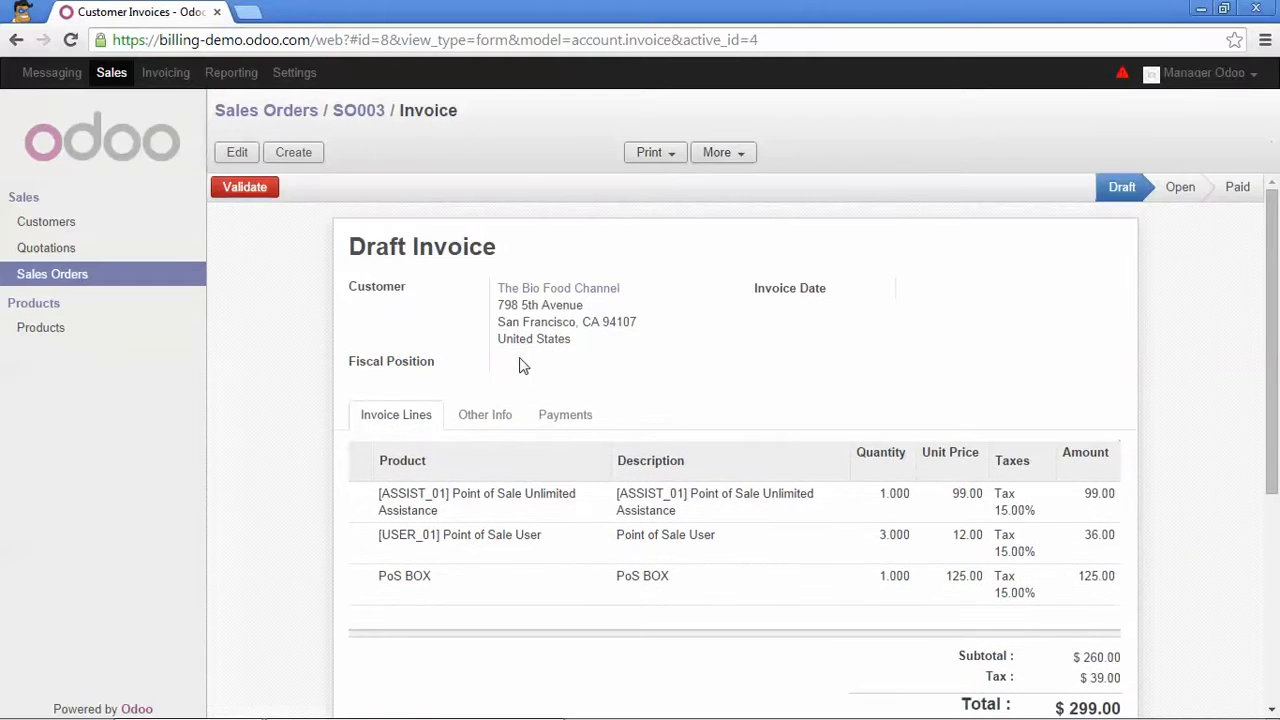
{"action": "scroll", "coordinate": [520, 363], "scroll_direction": "down", "scroll_amount": 1}
{"action": "scroll", "coordinate": [522, 365], "scroll_direction": "up", "scroll_amount": 1}
{"action": "left_click", "coordinate": [245, 188]}
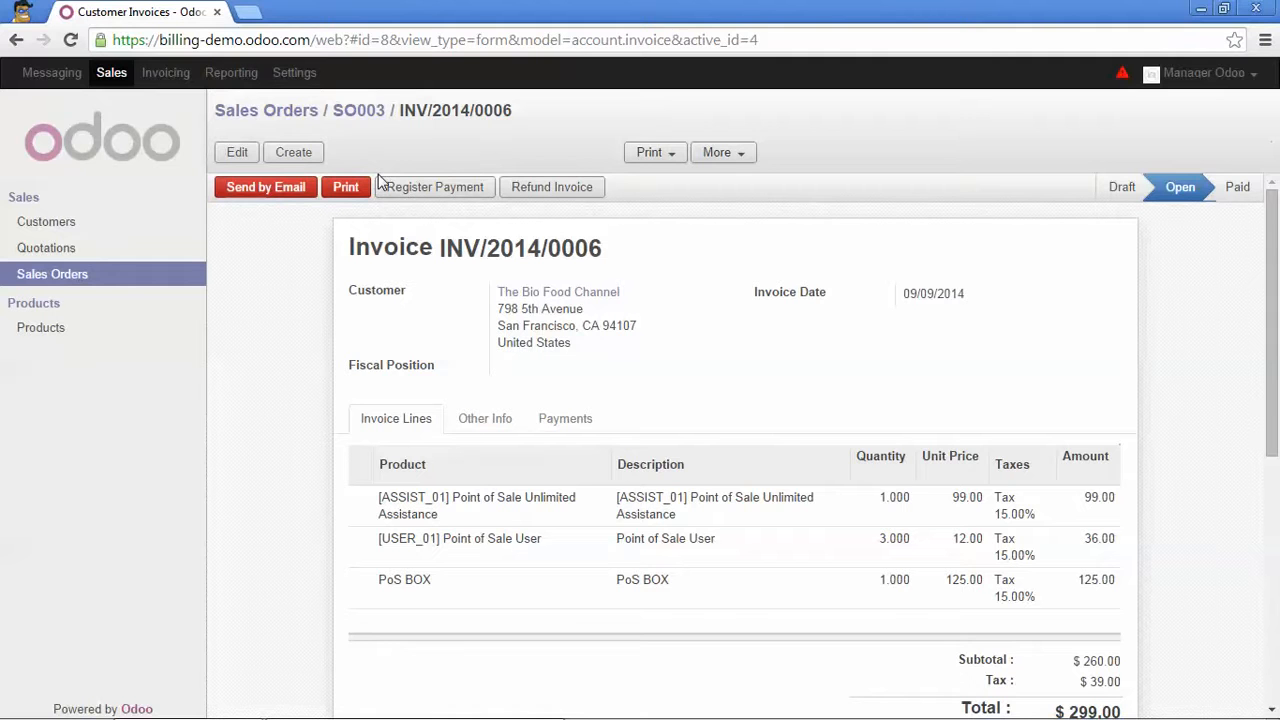
{"action": "left_click", "coordinate": [306, 112]}
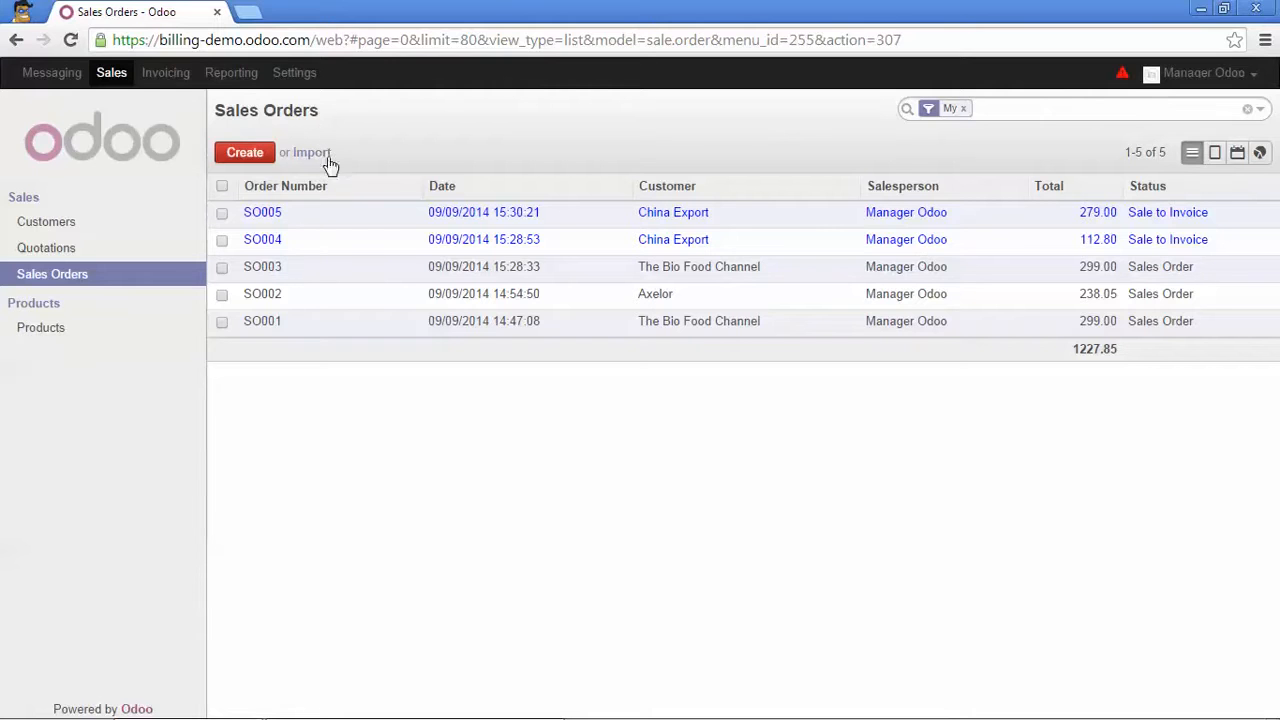
Open SO004 and set its invoice to a 50% Percentage advance.
{"action": "left_click", "coordinate": [348, 260]}
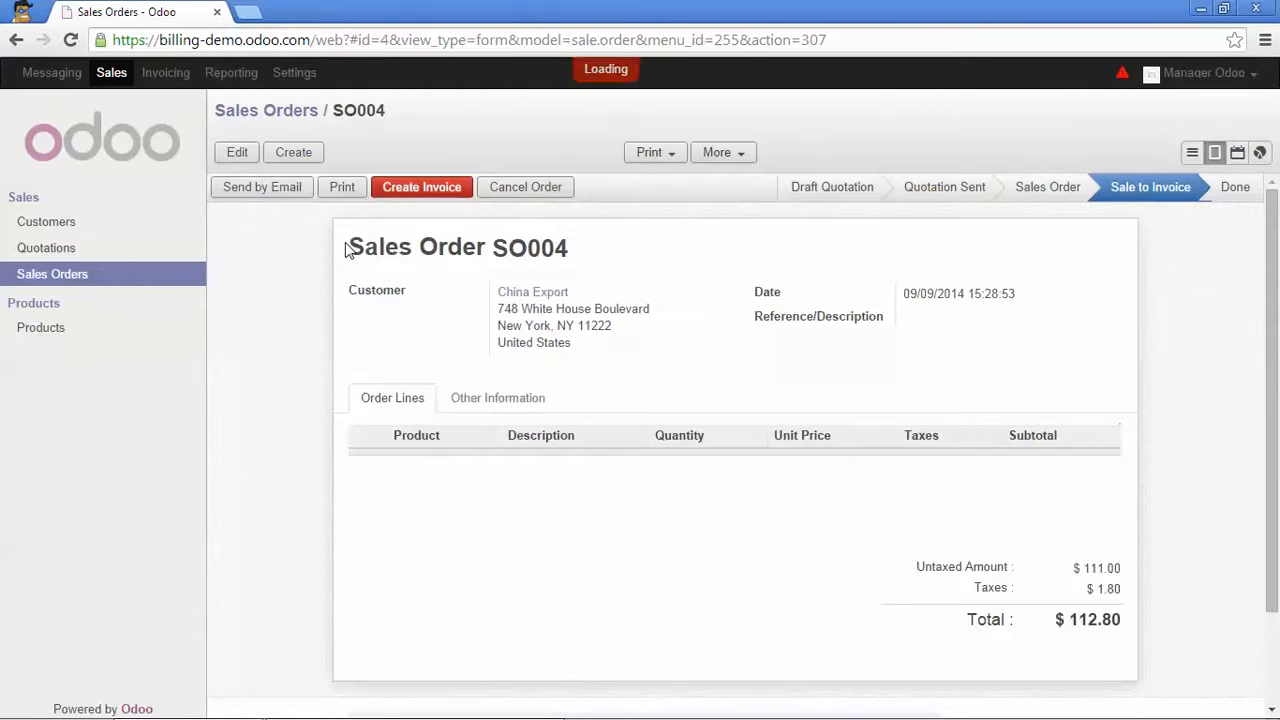
{"action": "left_click", "coordinate": [420, 193]}
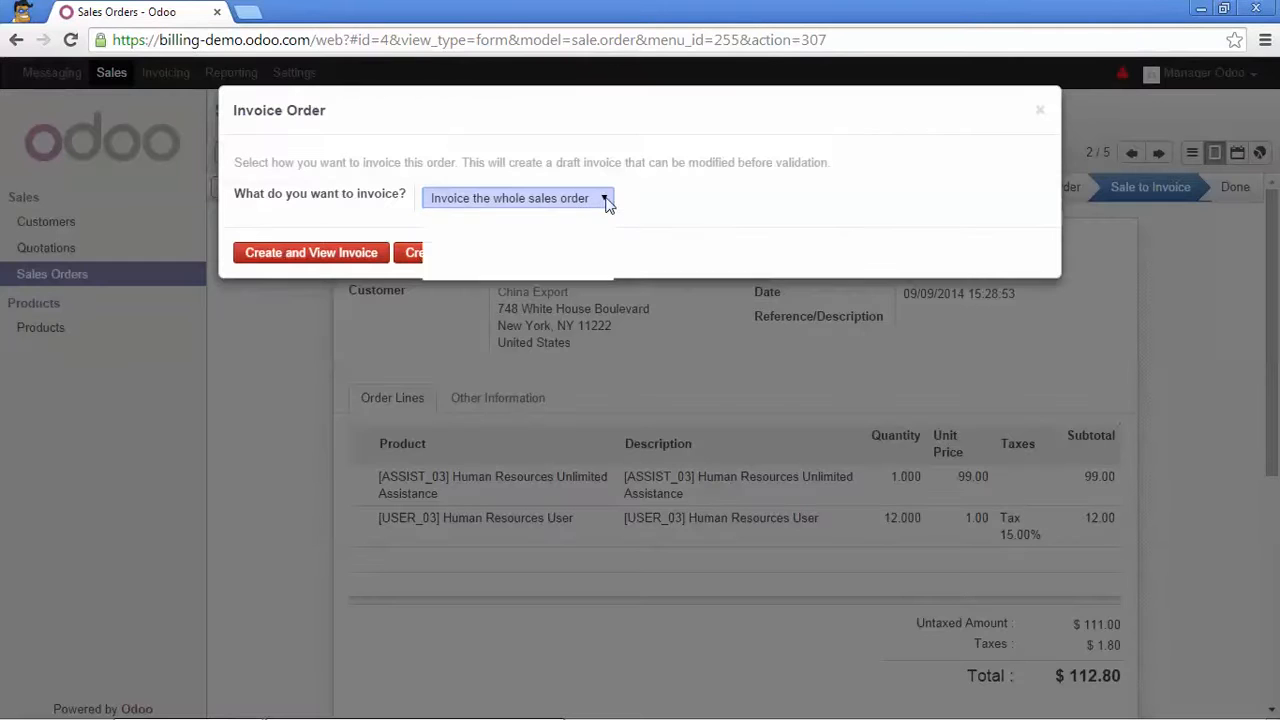
{"action": "left_click", "coordinate": [603, 200]}
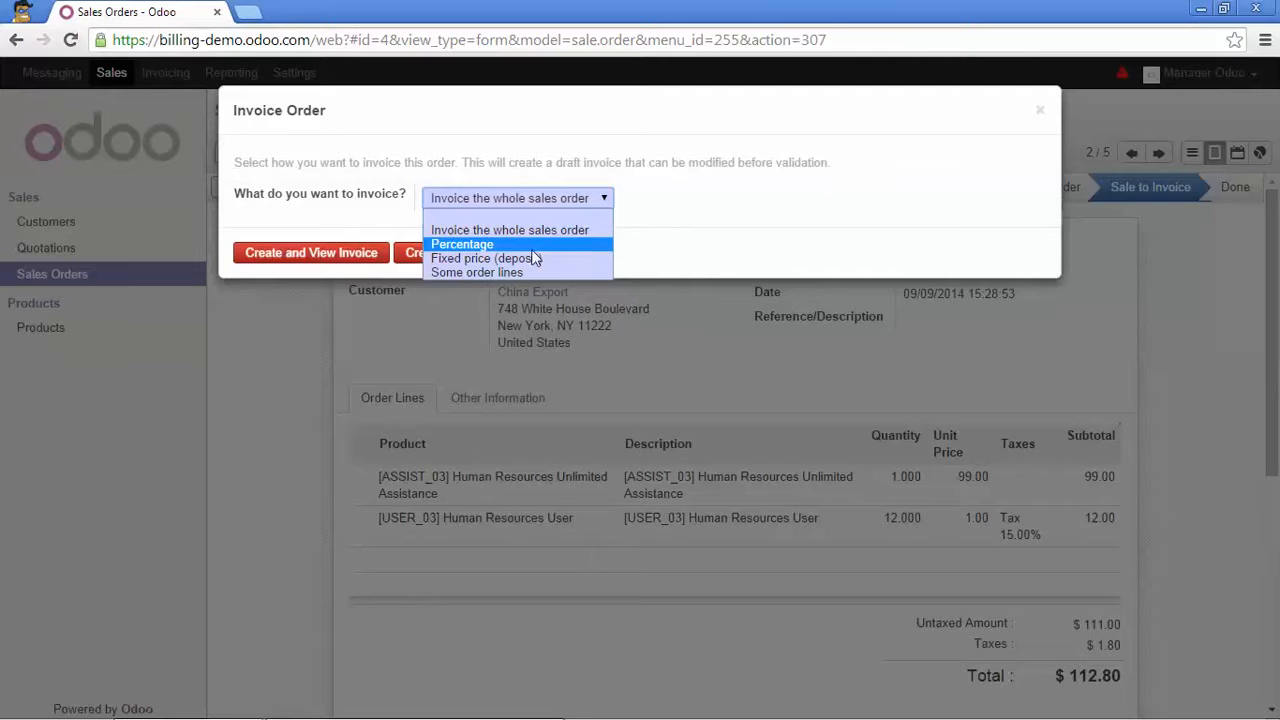
{"action": "left_click", "coordinate": [570, 244]}
{"action": "key", "text": "Tab"}
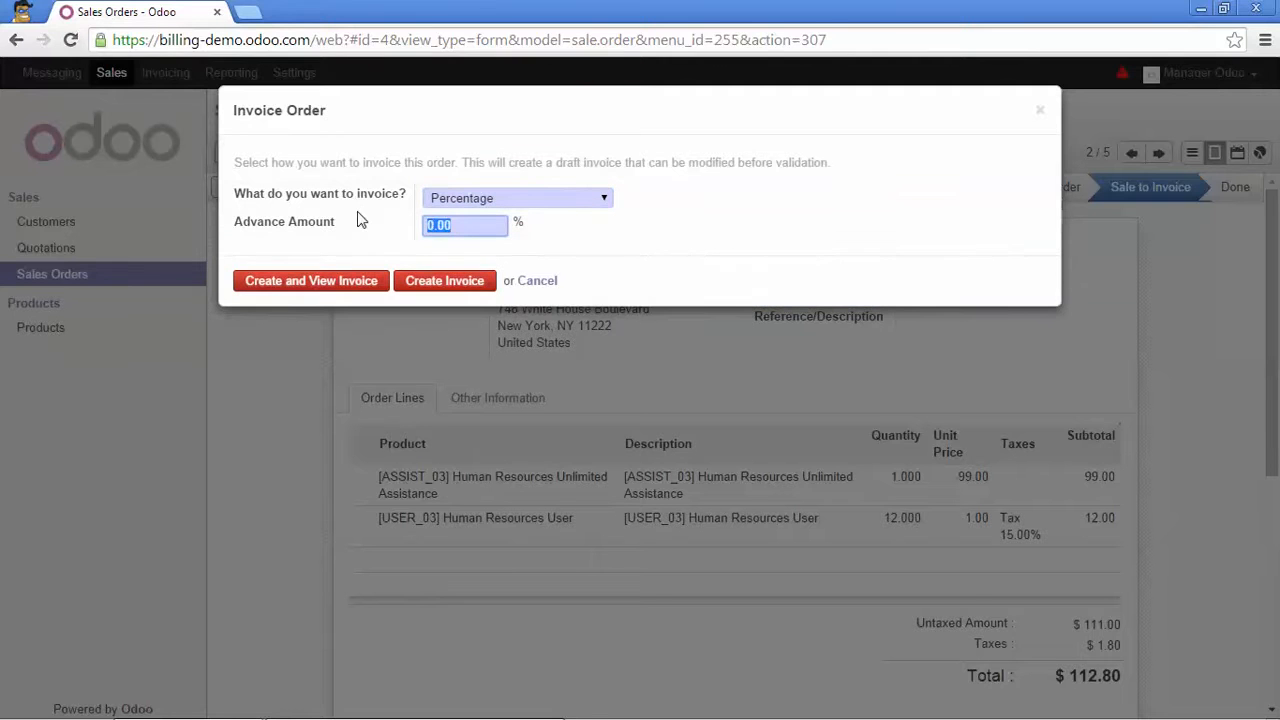
{"action": "type", "text": "50"}
{"action": "left_click", "coordinate": [604, 200]}
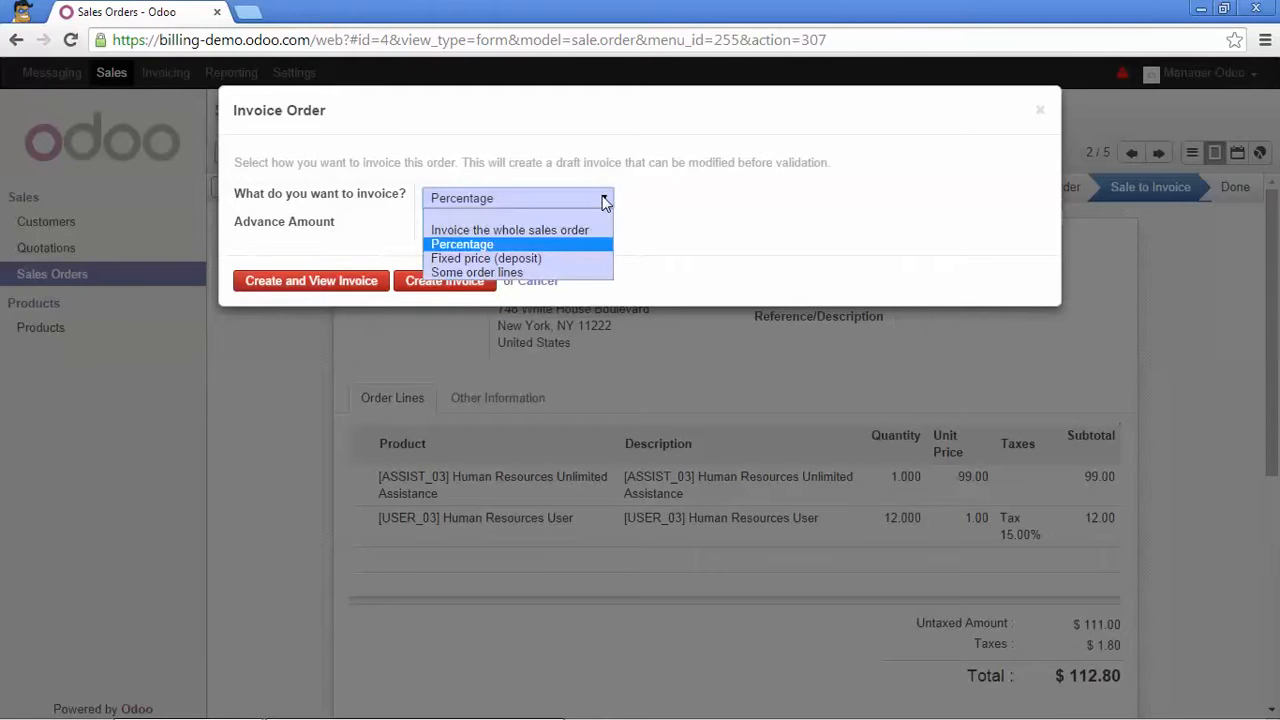
Switch SO004's invoice to a Fixed price deposit of 1.00 using a new 'Advance Payment' product.
{"action": "left_click", "coordinate": [522, 258]}
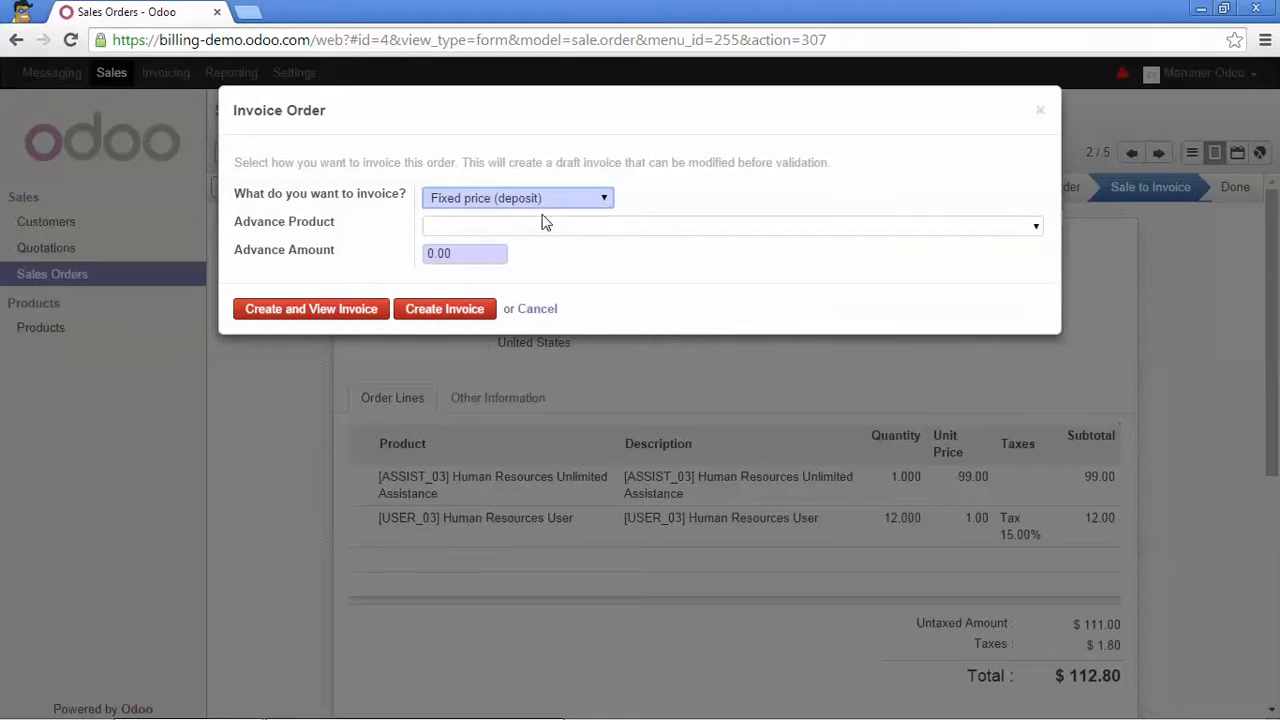
{"action": "left_click_drag", "start_coordinate": [482, 254], "coordinate": [424, 254]}
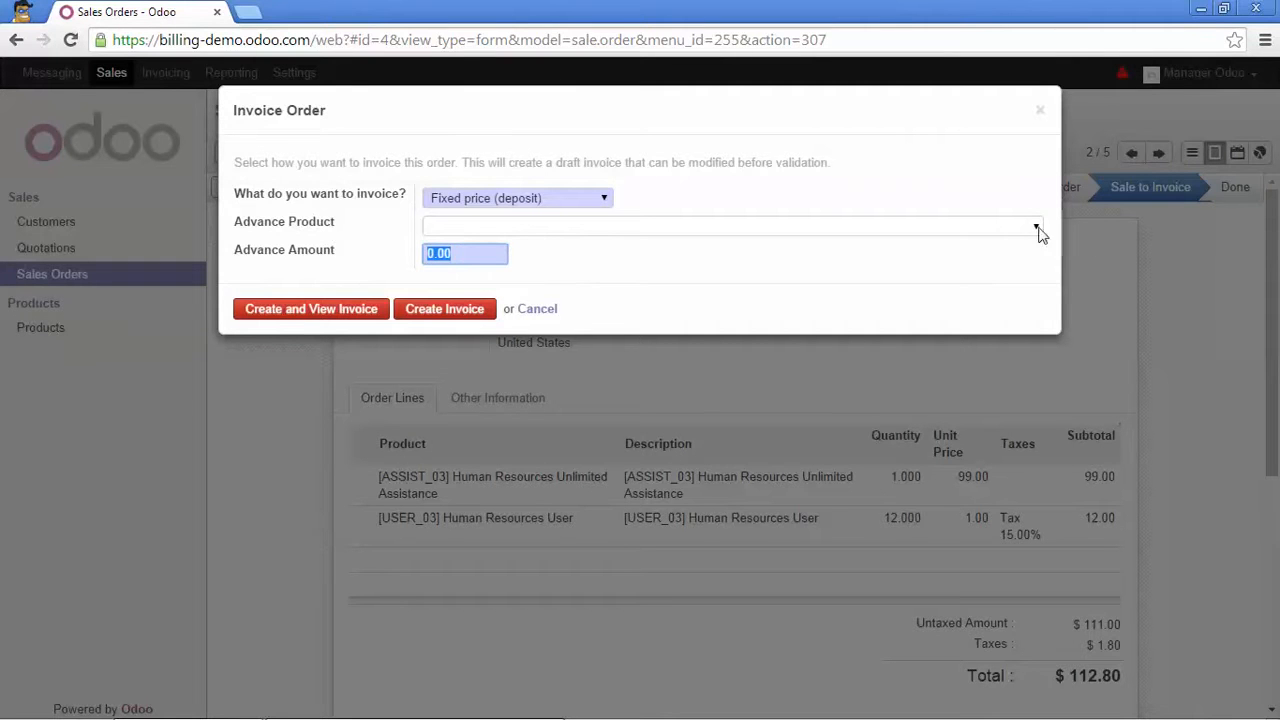
{"action": "left_click", "coordinate": [899, 227]}
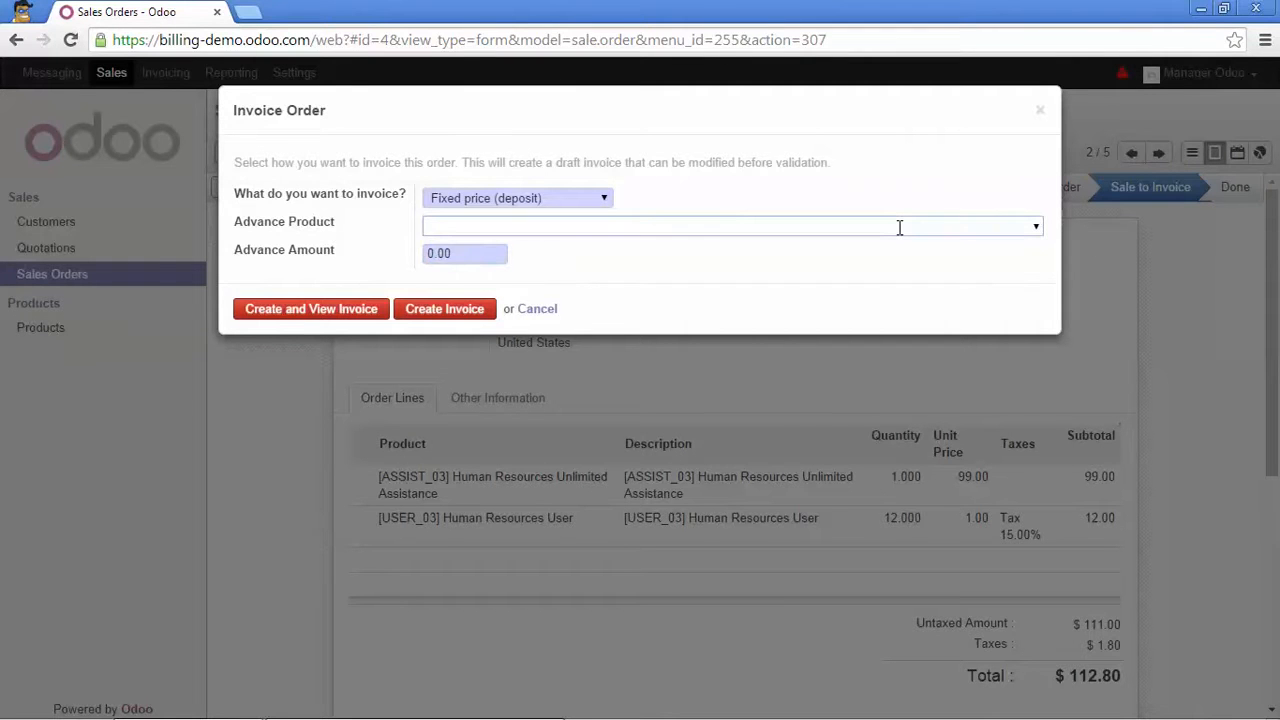
{"action": "type", "text": "A"}
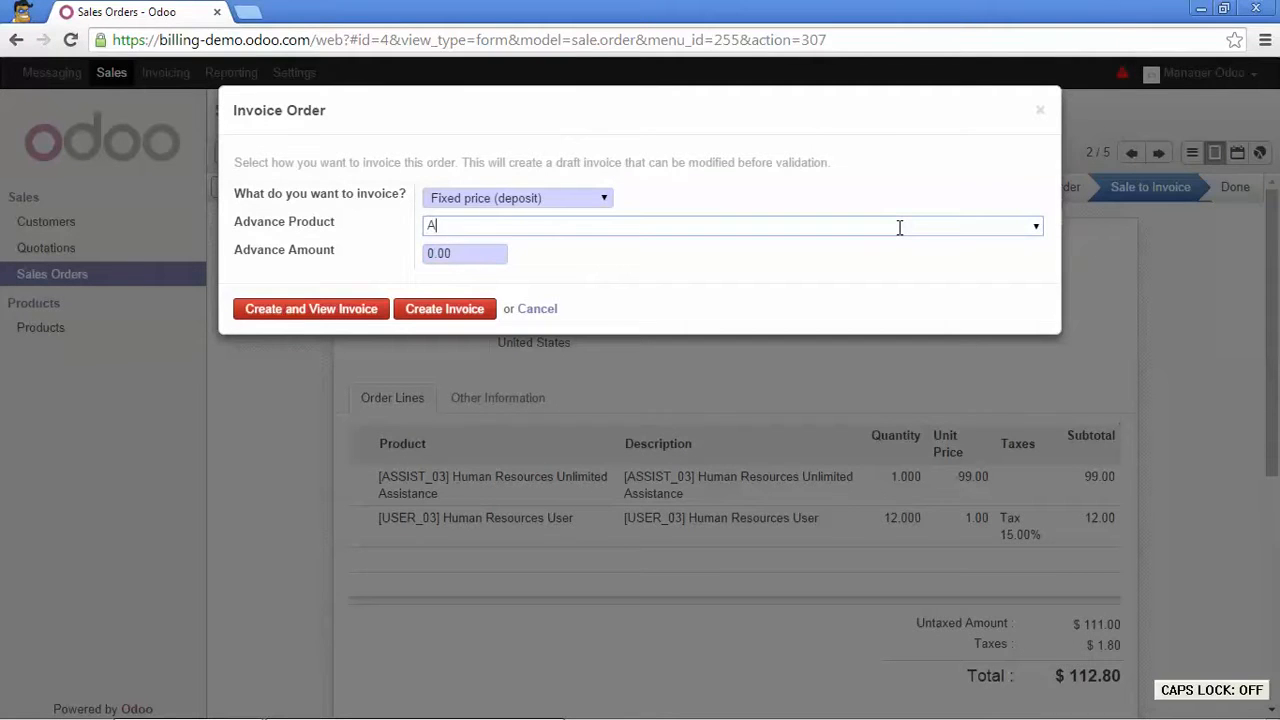
{"action": "type", "text": "dvance Payment"}
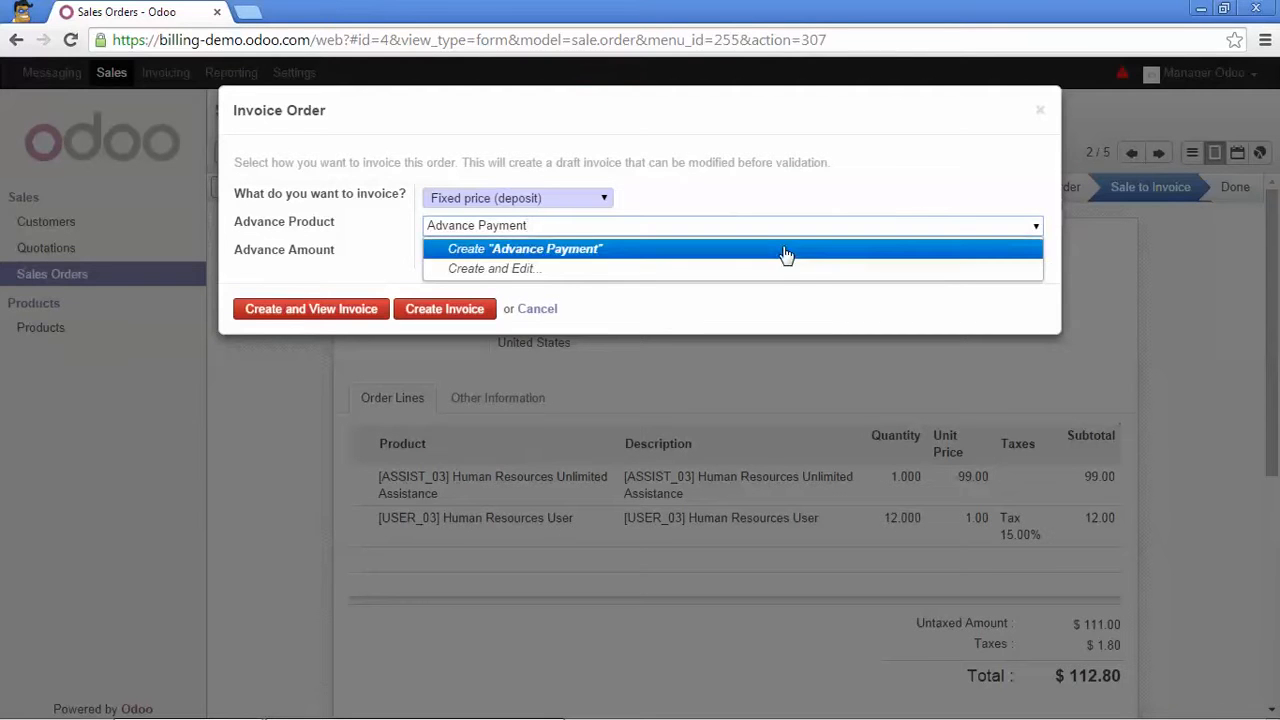
{"action": "left_click", "coordinate": [786, 254]}
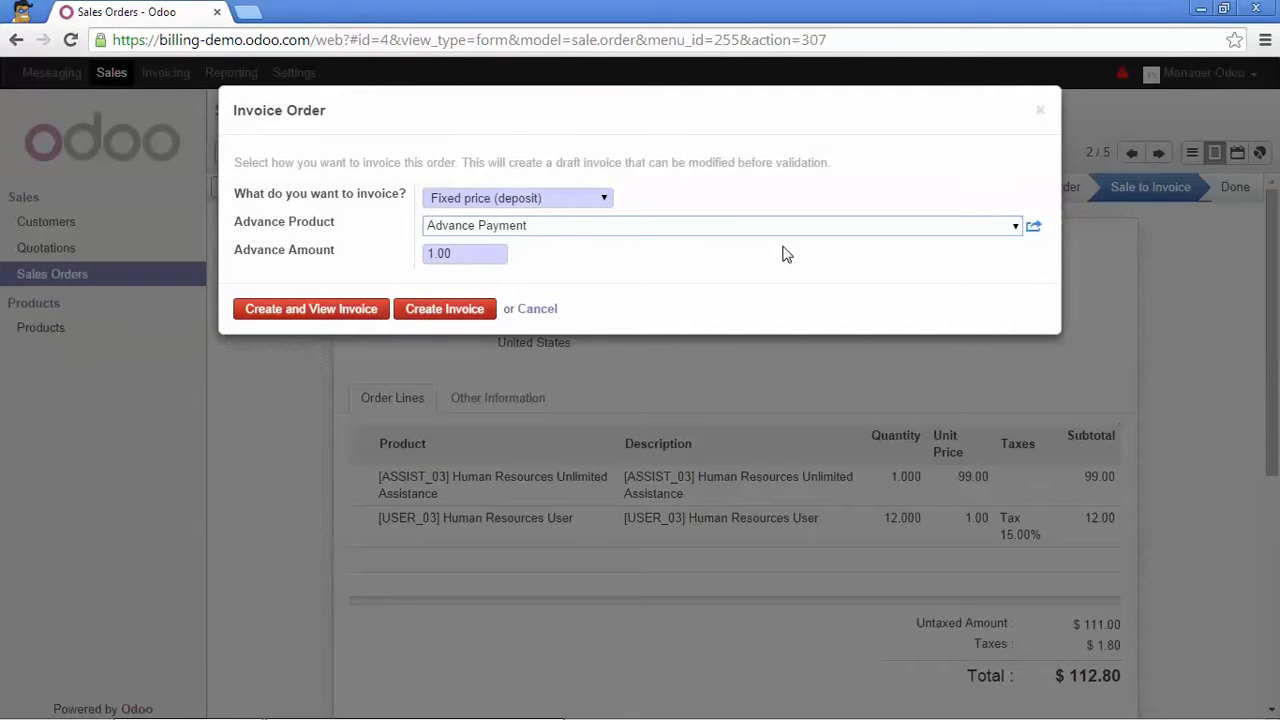
{"action": "left_click", "coordinate": [608, 199]}
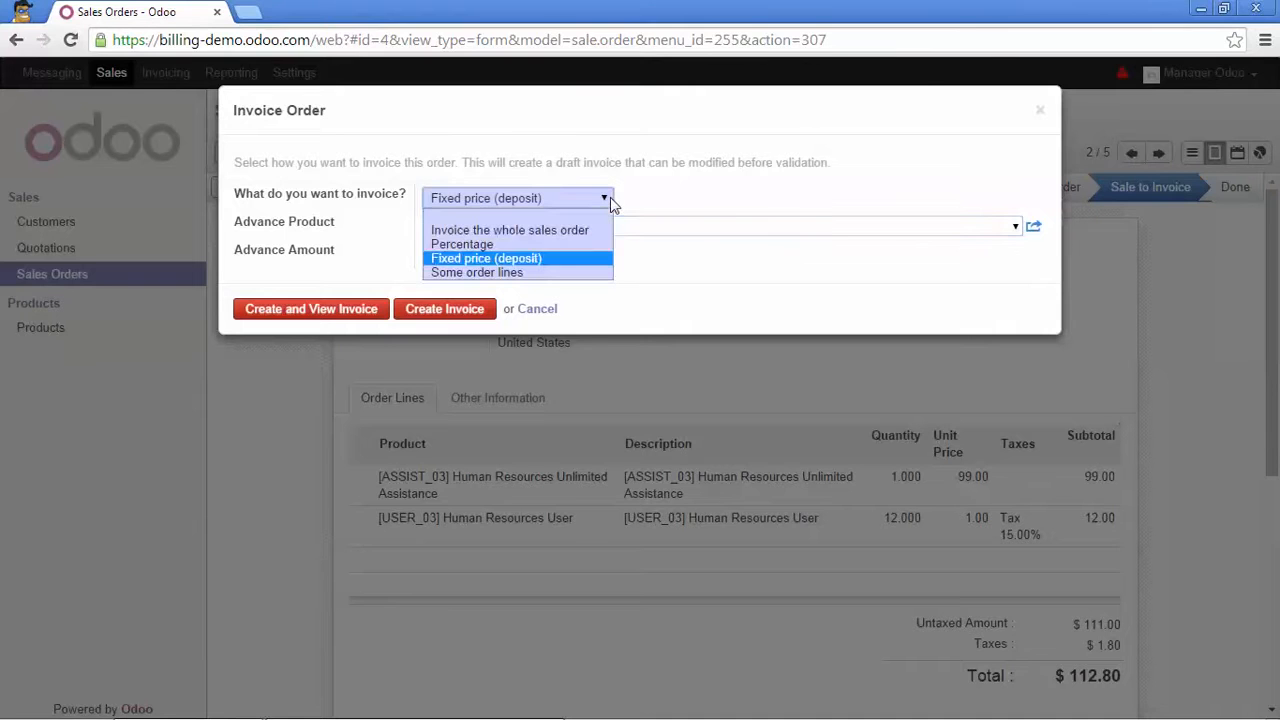
Choose 'Some order lines' and tick the ASSIST_03 Human Resources Unlimited Assistance line.
{"action": "left_click", "coordinate": [535, 273]}
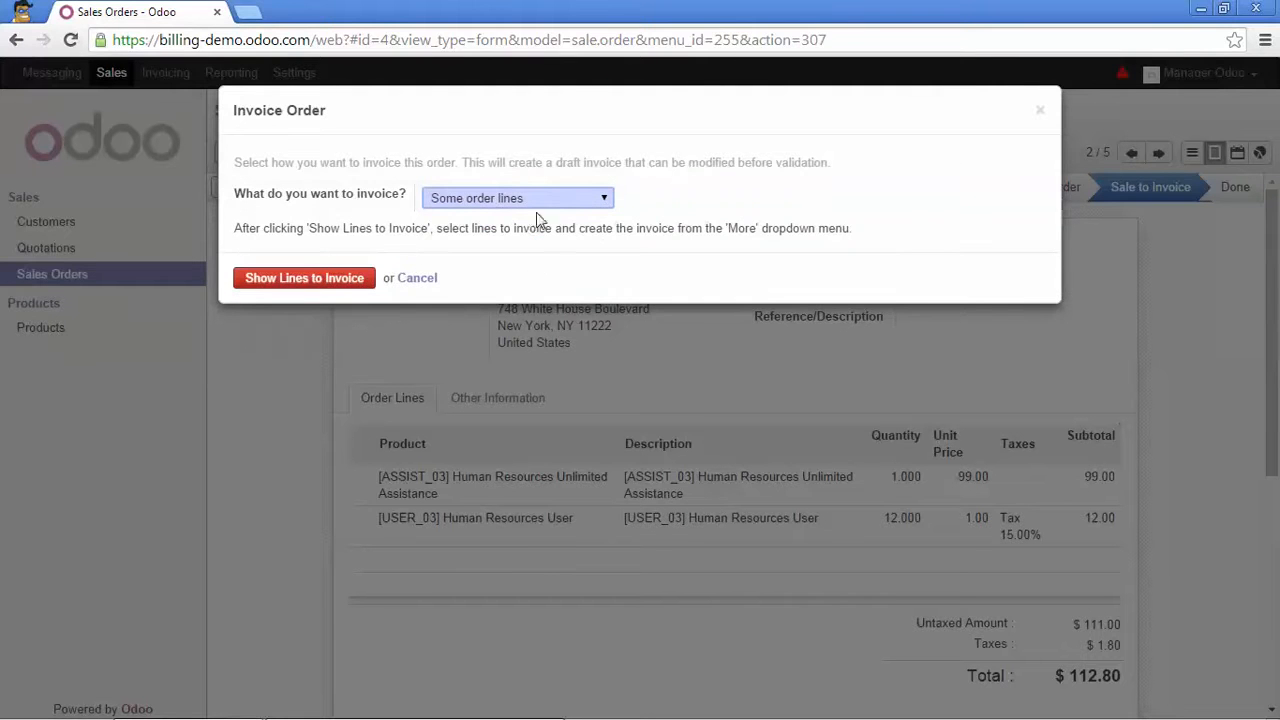
{"action": "left_click", "coordinate": [345, 279]}
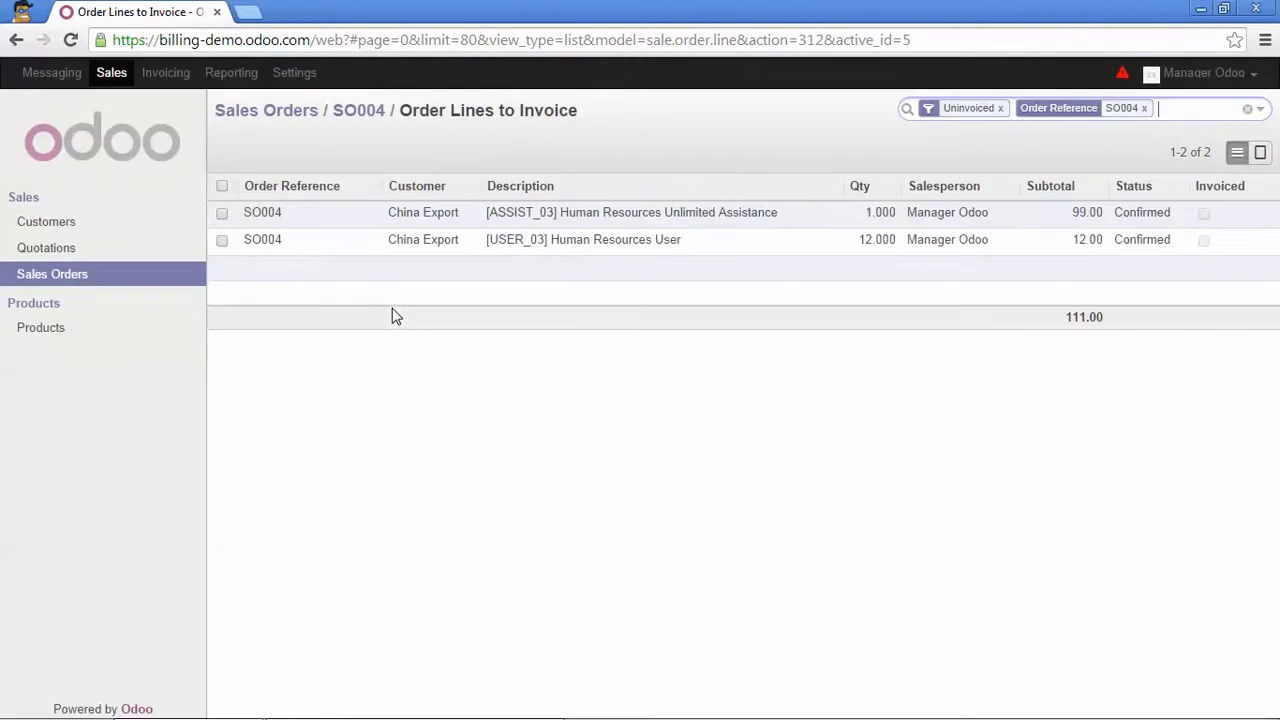
{"action": "left_click", "coordinate": [222, 214]}
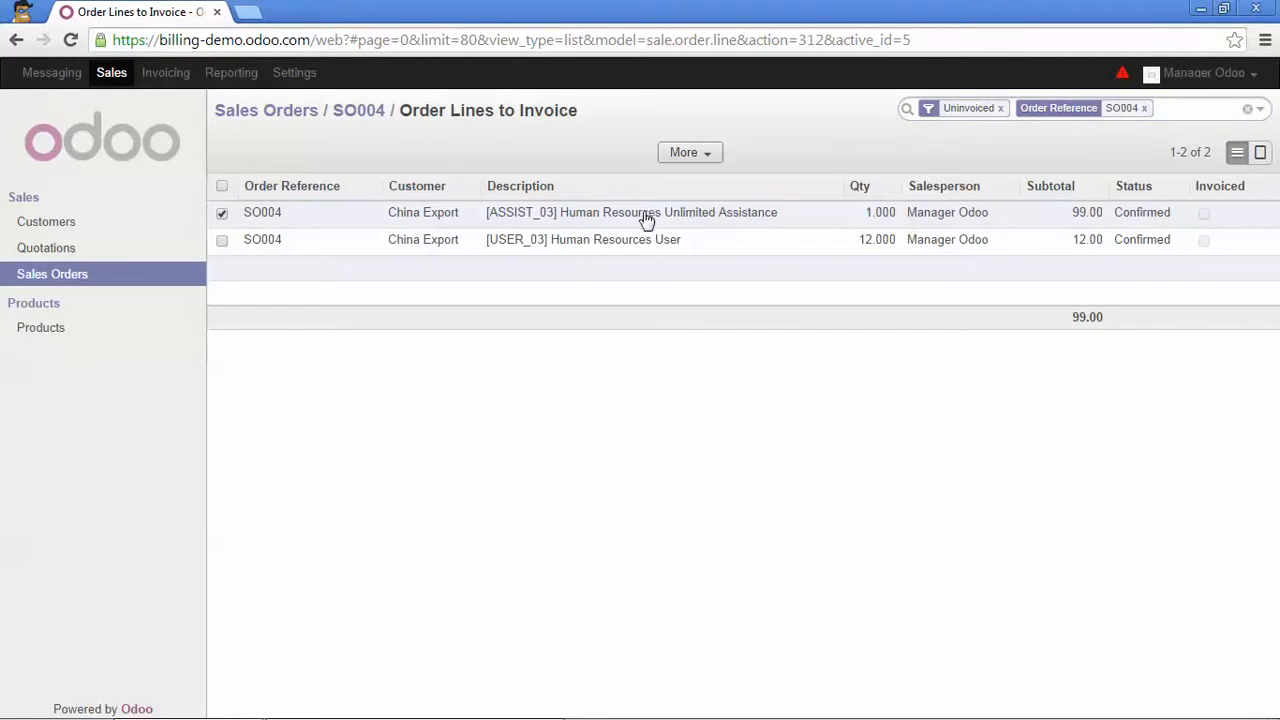
Create a 50% Percentage advance invoice of $56.40 for SO004 and return to the order.
{"action": "left_click", "coordinate": [378, 112]}
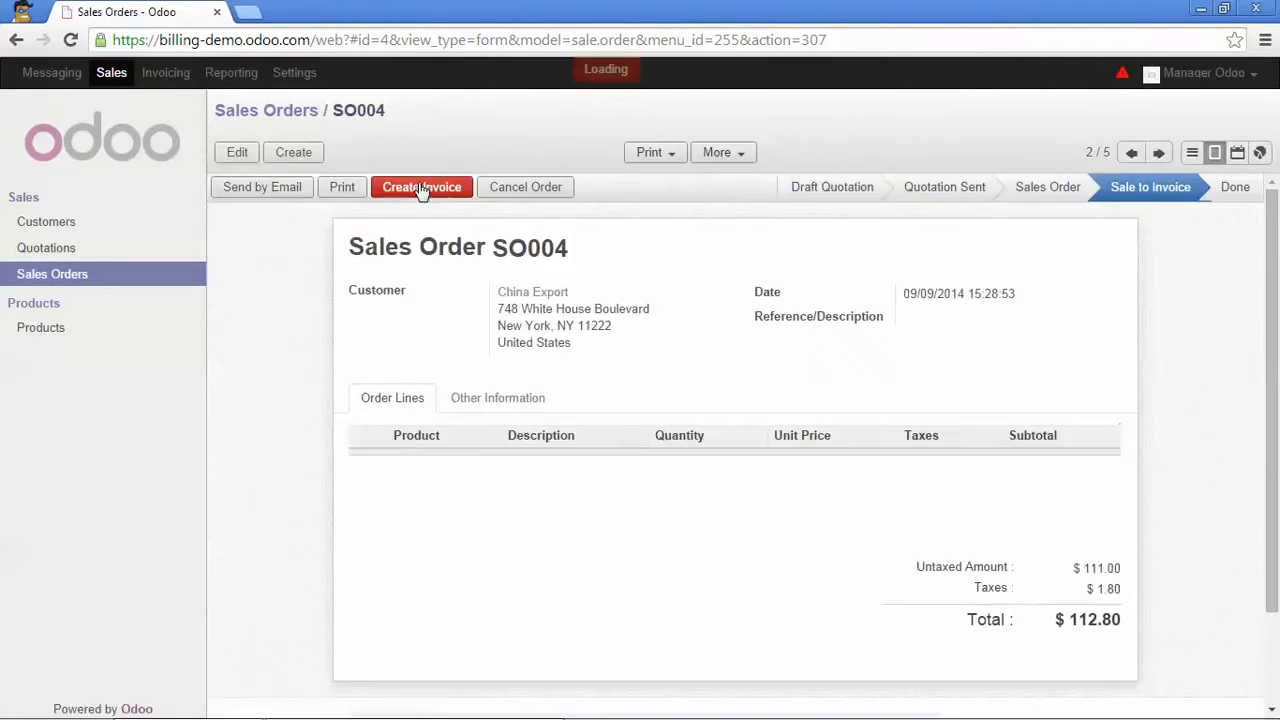
{"action": "left_click", "coordinate": [425, 187]}
{"action": "left_click", "coordinate": [592, 197]}
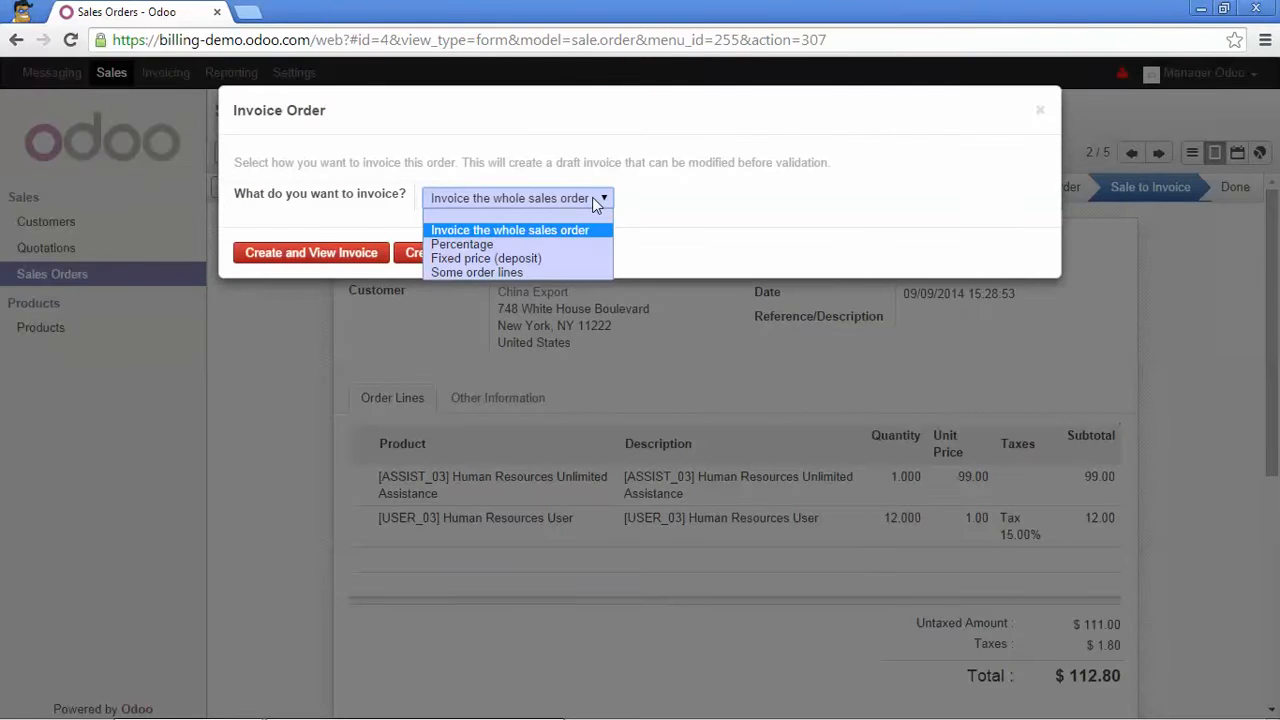
{"action": "left_click", "coordinate": [478, 244]}
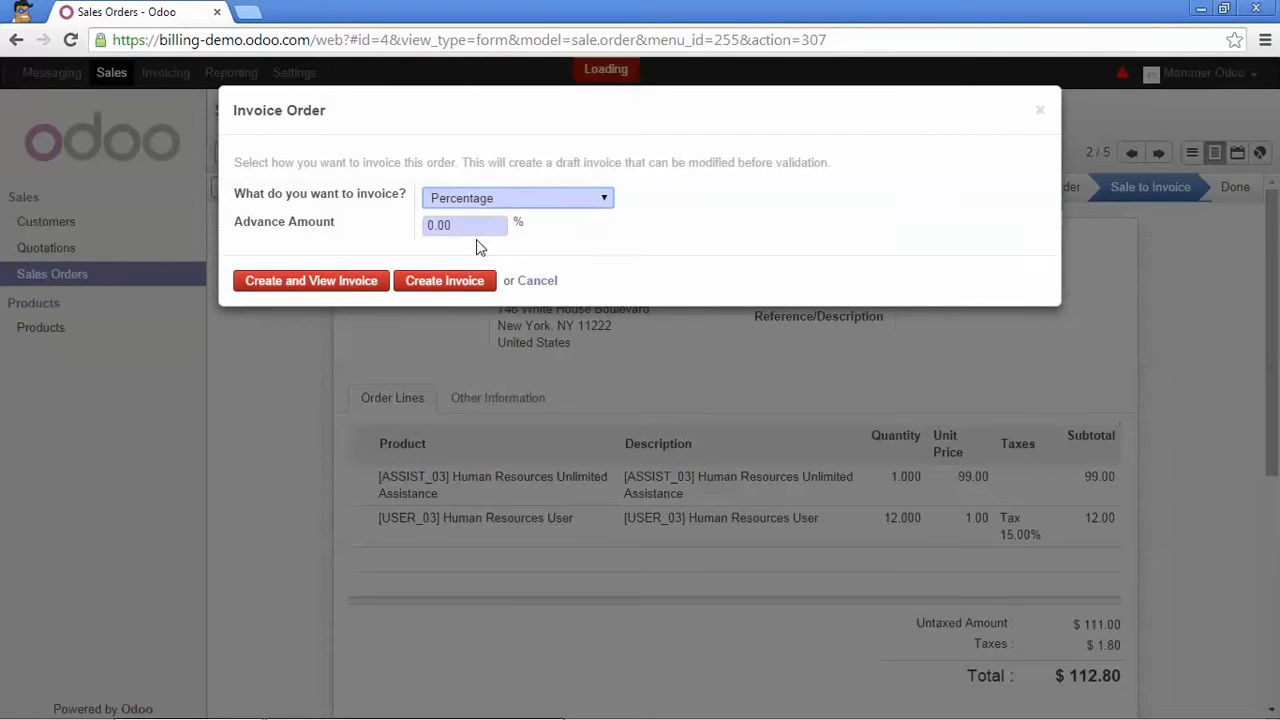
{"action": "left_click_drag", "start_coordinate": [470, 226], "coordinate": [419, 230]}
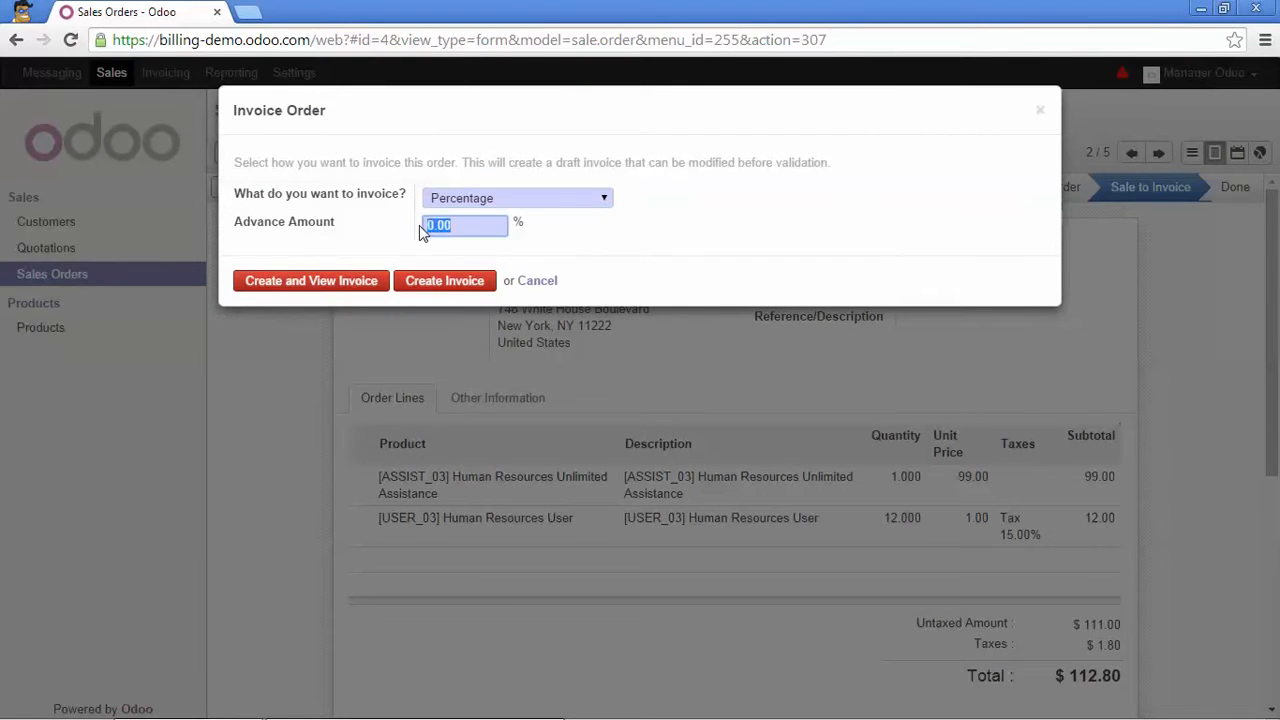
{"action": "type", "text": "50"}
{"action": "left_click", "coordinate": [341, 281]}
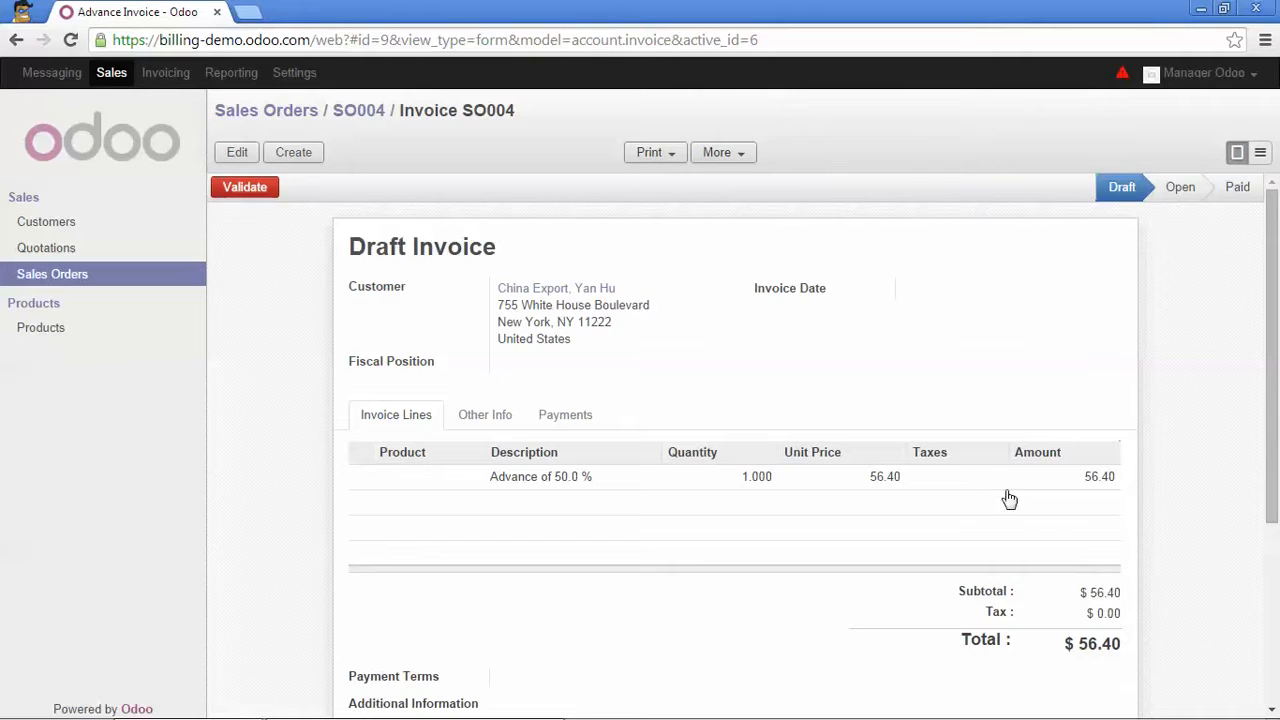
{"action": "left_click", "coordinate": [356, 116]}
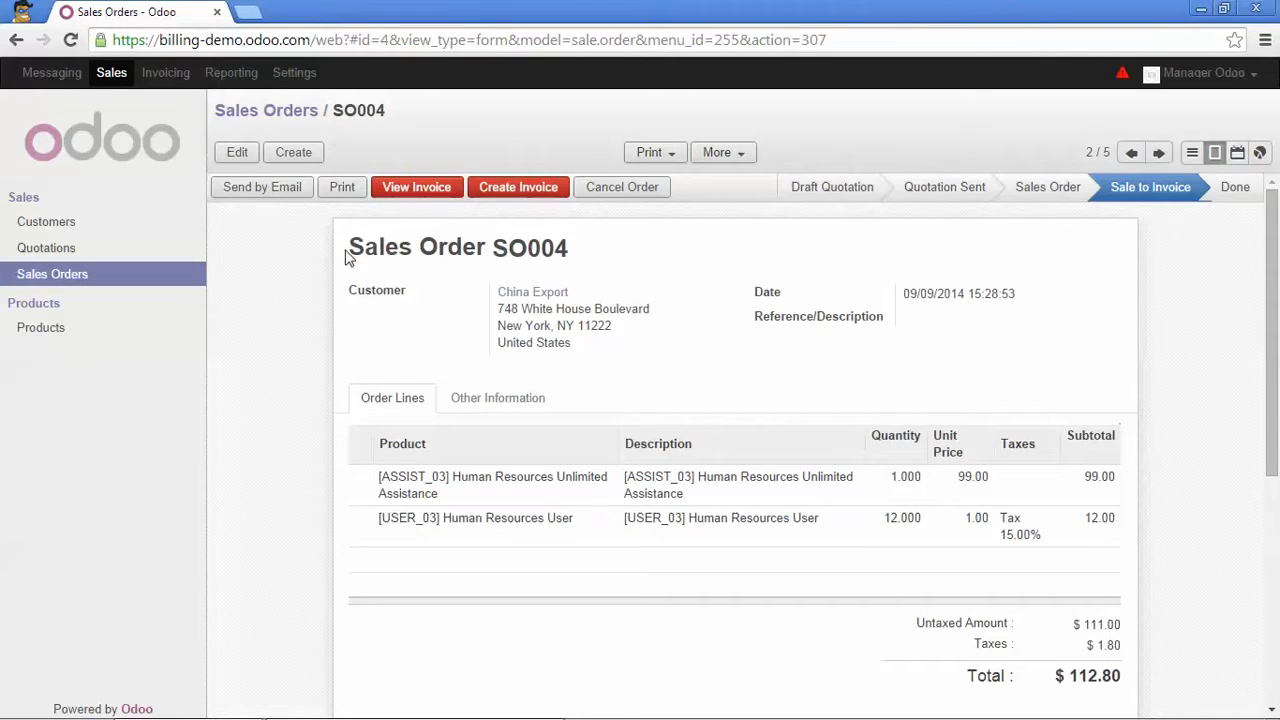
Invoice the whole of SO004, getting a draft that deducts the −56.40 advance, totalling $56.40.
{"action": "left_click", "coordinate": [513, 192]}
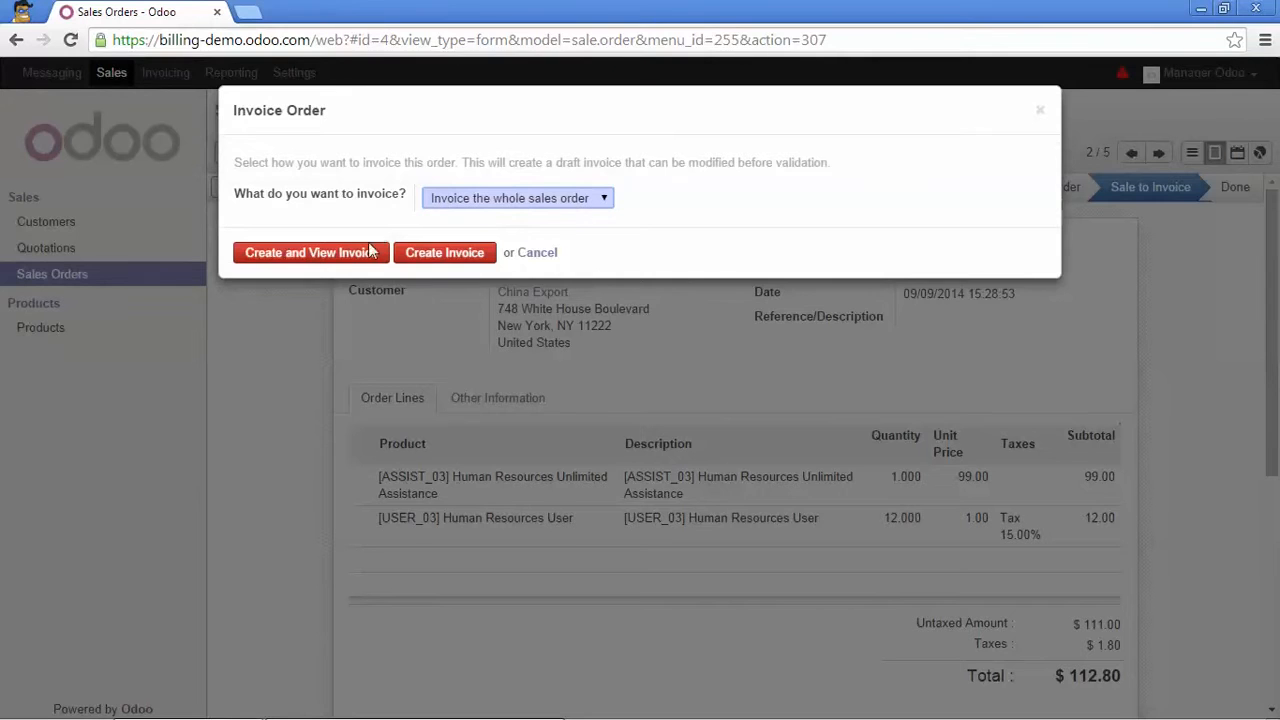
{"action": "left_click", "coordinate": [316, 259]}
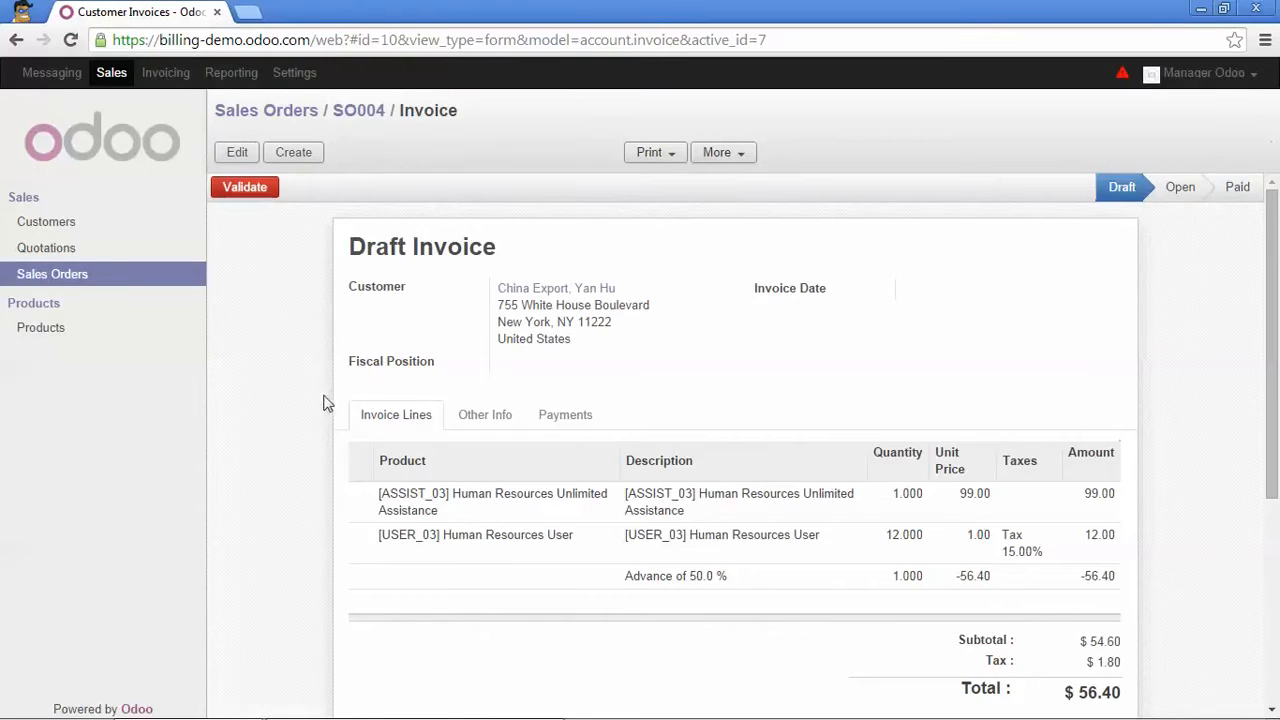
{"action": "scroll", "coordinate": [335, 428], "scroll_direction": "down", "scroll_amount": 1}
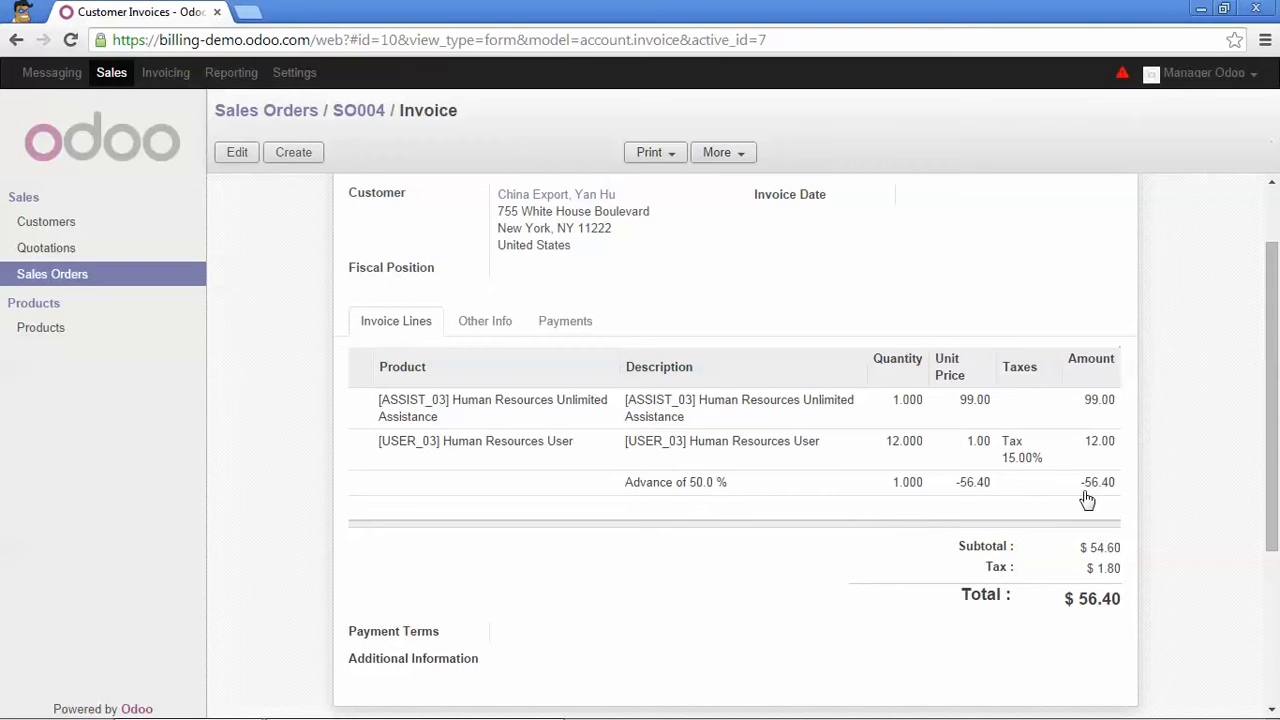
{"action": "scroll", "coordinate": [1087, 500], "scroll_direction": "down", "scroll_amount": 1}
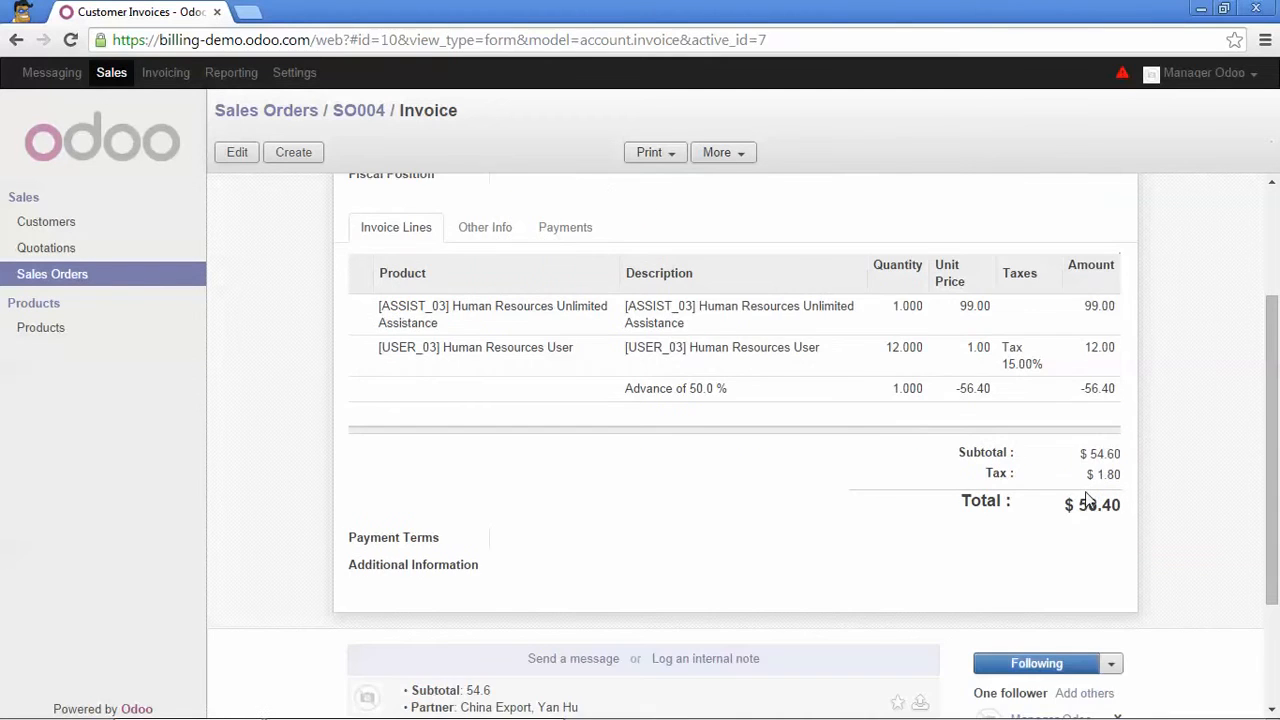
{"action": "scroll", "coordinate": [1087, 500], "scroll_direction": "up", "scroll_amount": 1}
{"action": "scroll", "coordinate": [966, 374], "scroll_direction": "up", "scroll_amount": 1}
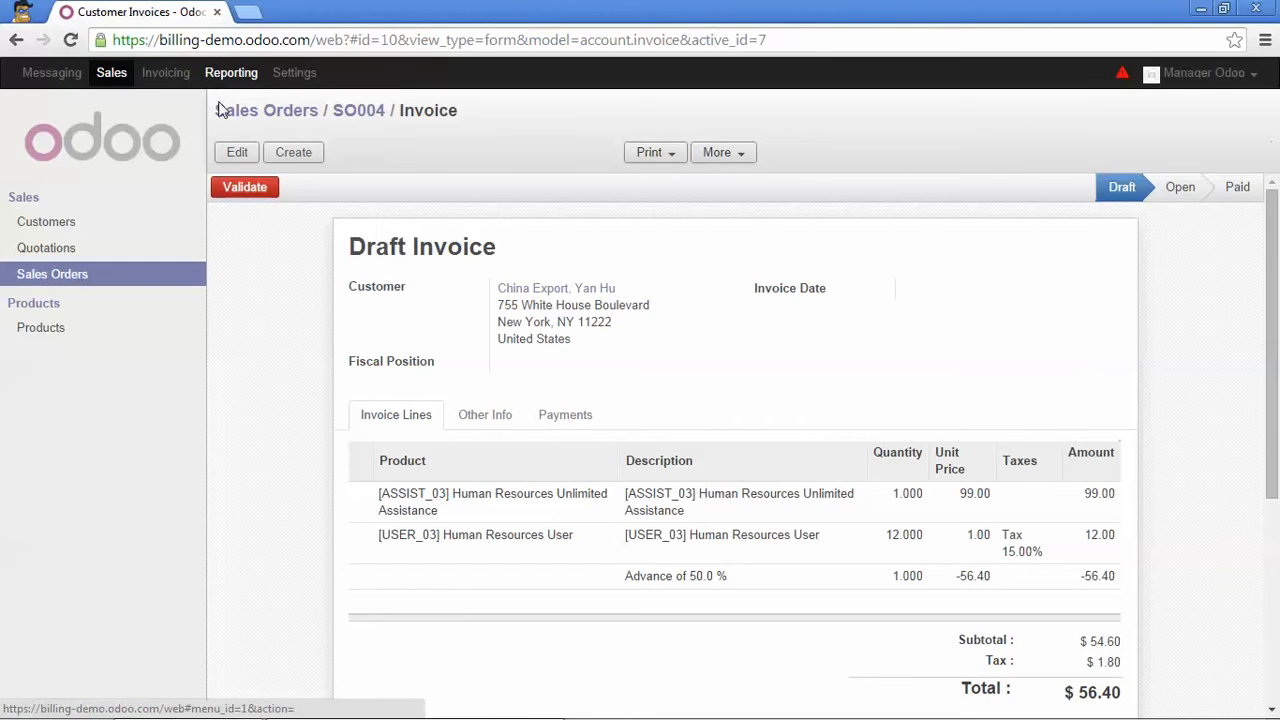
Validate SO004's final invoice as INV/2014/0007 and go back to the Sales Orders list.
{"action": "left_click", "coordinate": [238, 194]}
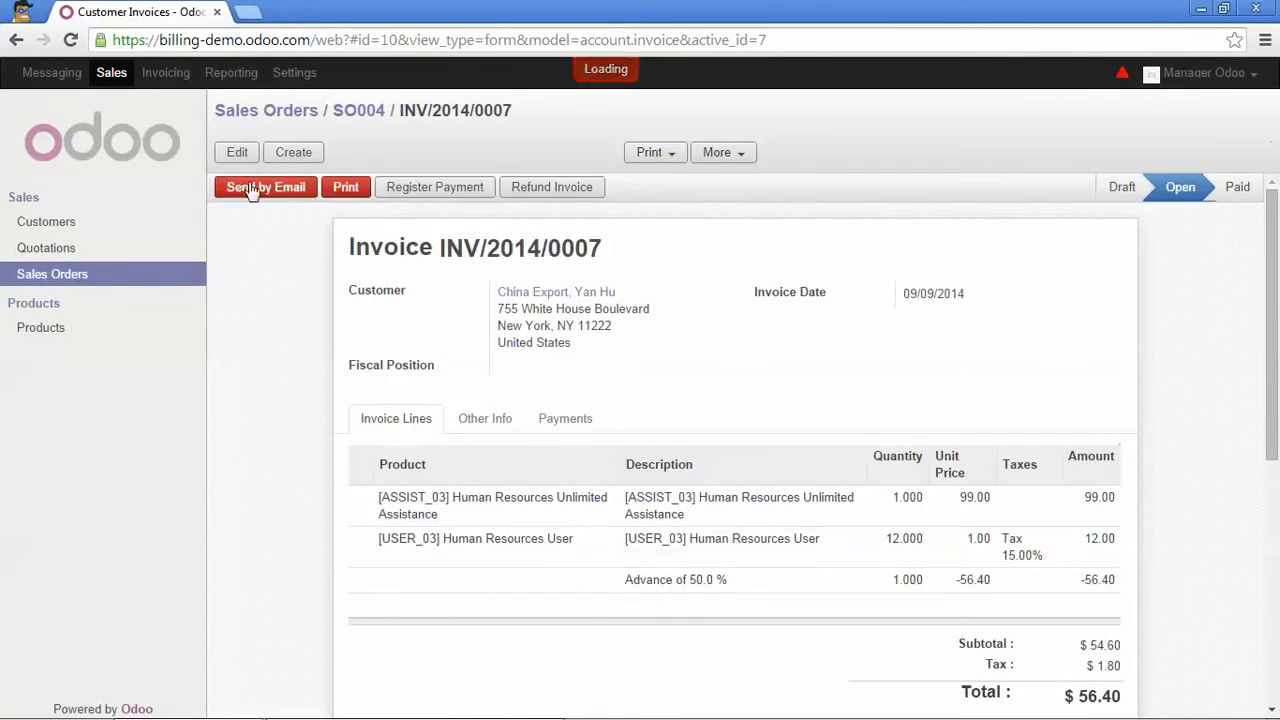
{"action": "left_click", "coordinate": [234, 118]}
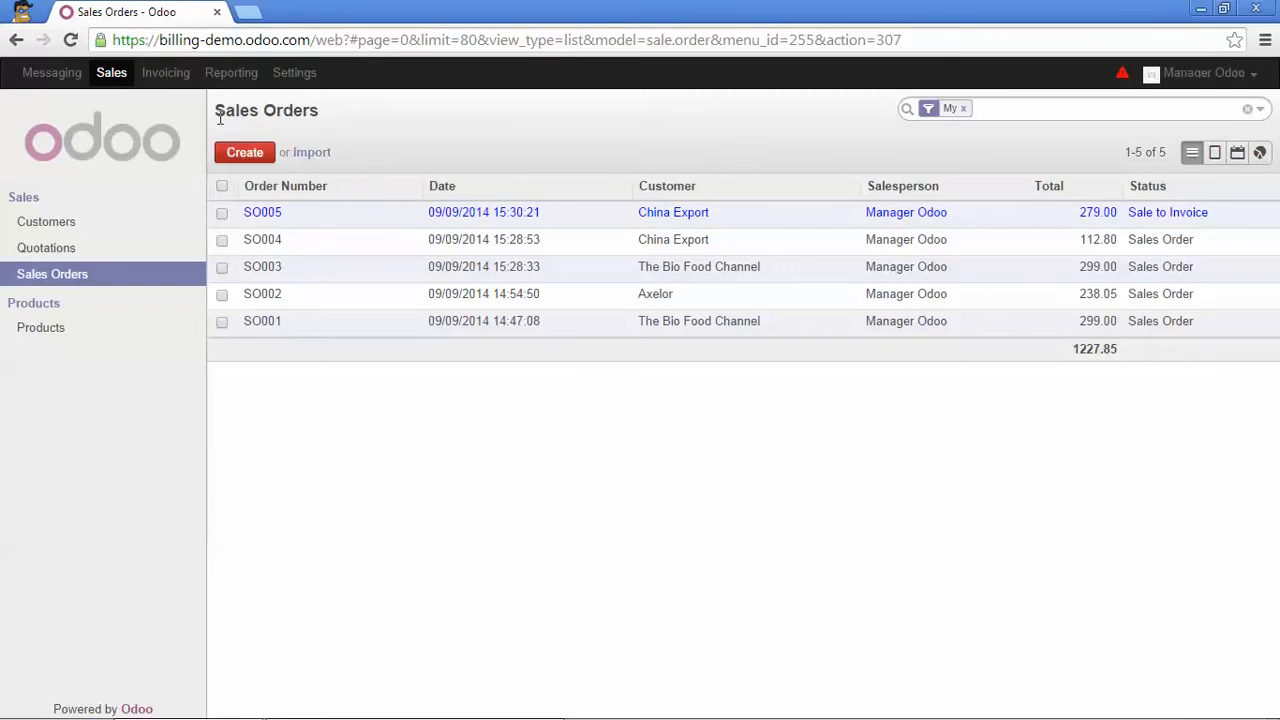
{"action": "left_click", "coordinate": [222, 187]}
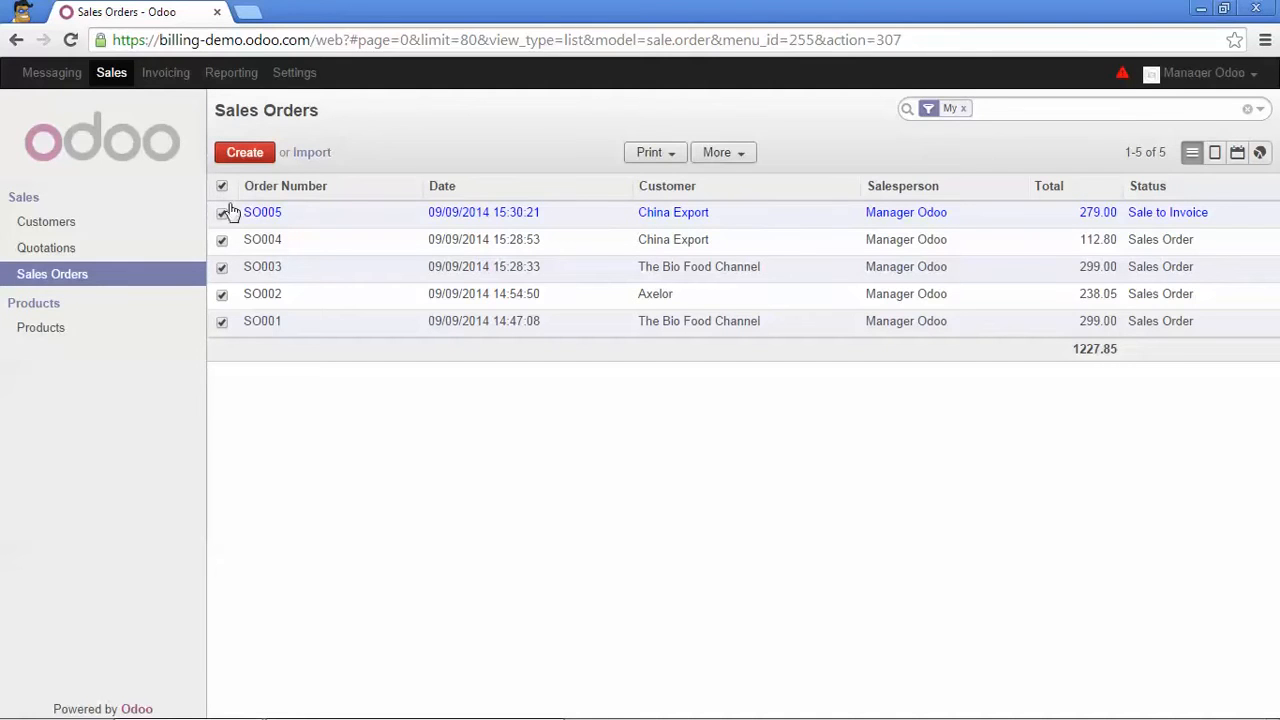
{"action": "left_click", "coordinate": [740, 156]}
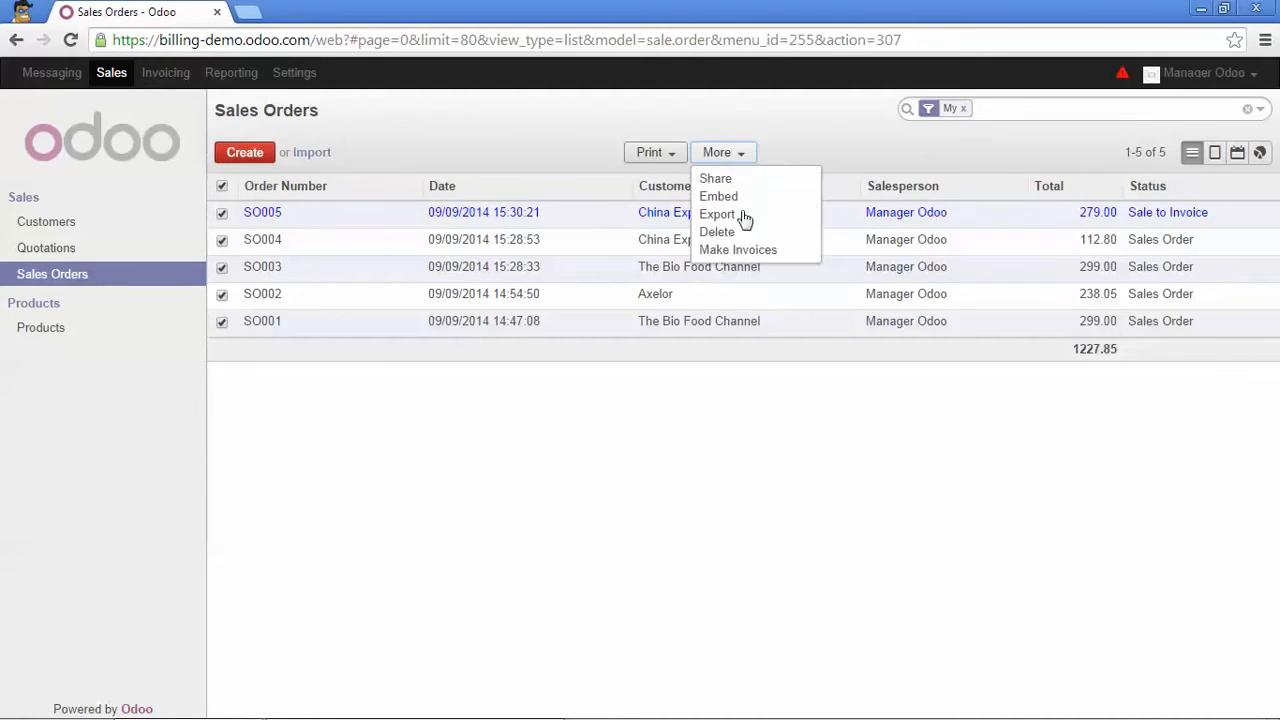
{"action": "left_click", "coordinate": [773, 259]}
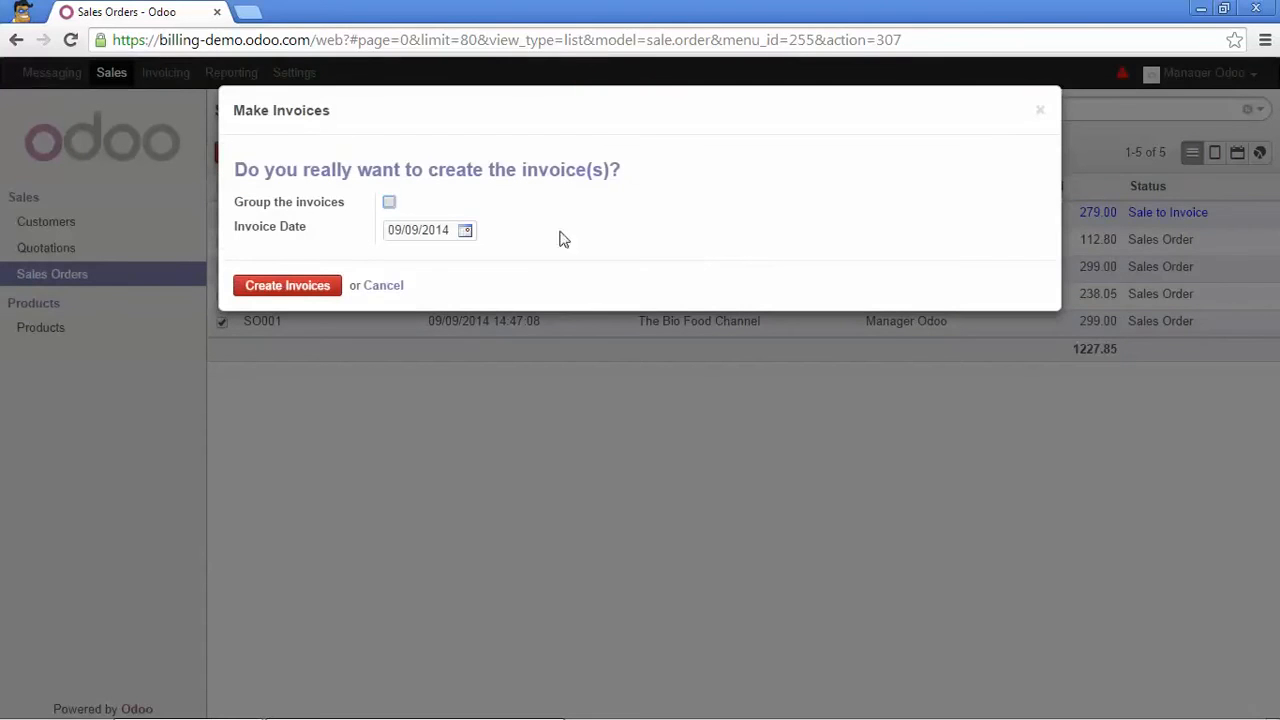
{"action": "left_click", "coordinate": [390, 203]}
{"action": "left_click", "coordinate": [308, 290]}
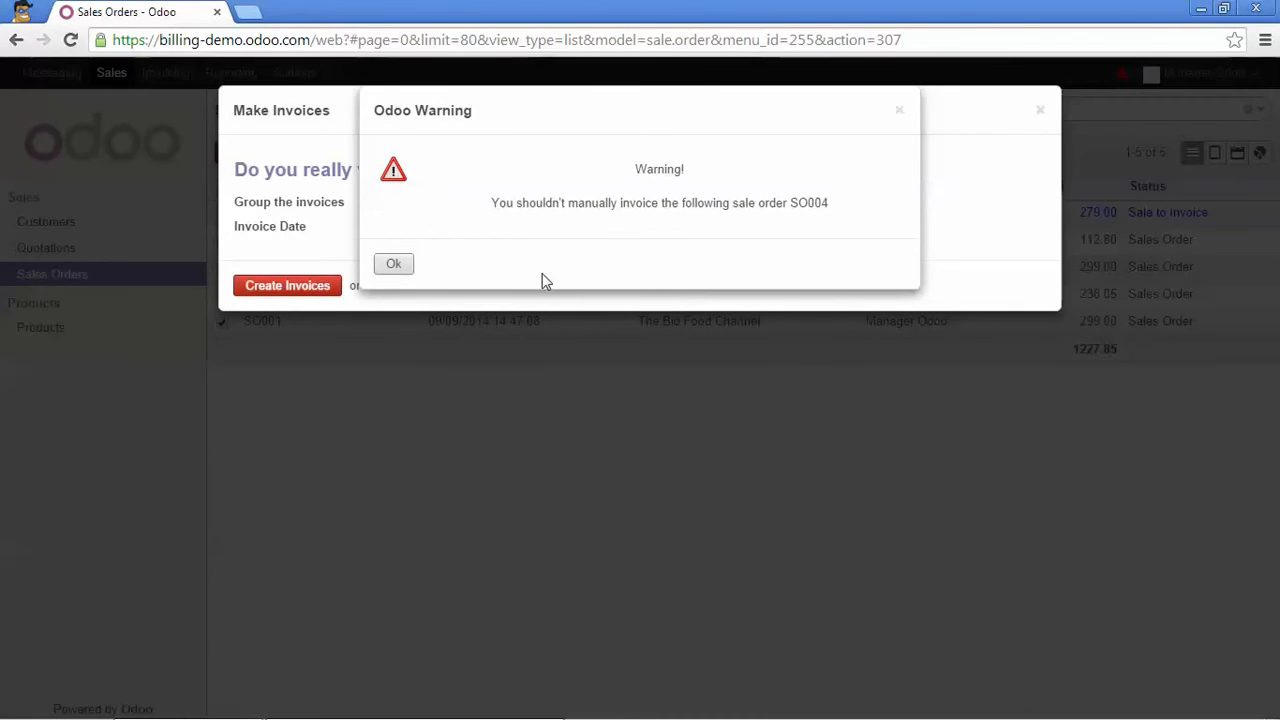
{"action": "left_click", "coordinate": [394, 264]}
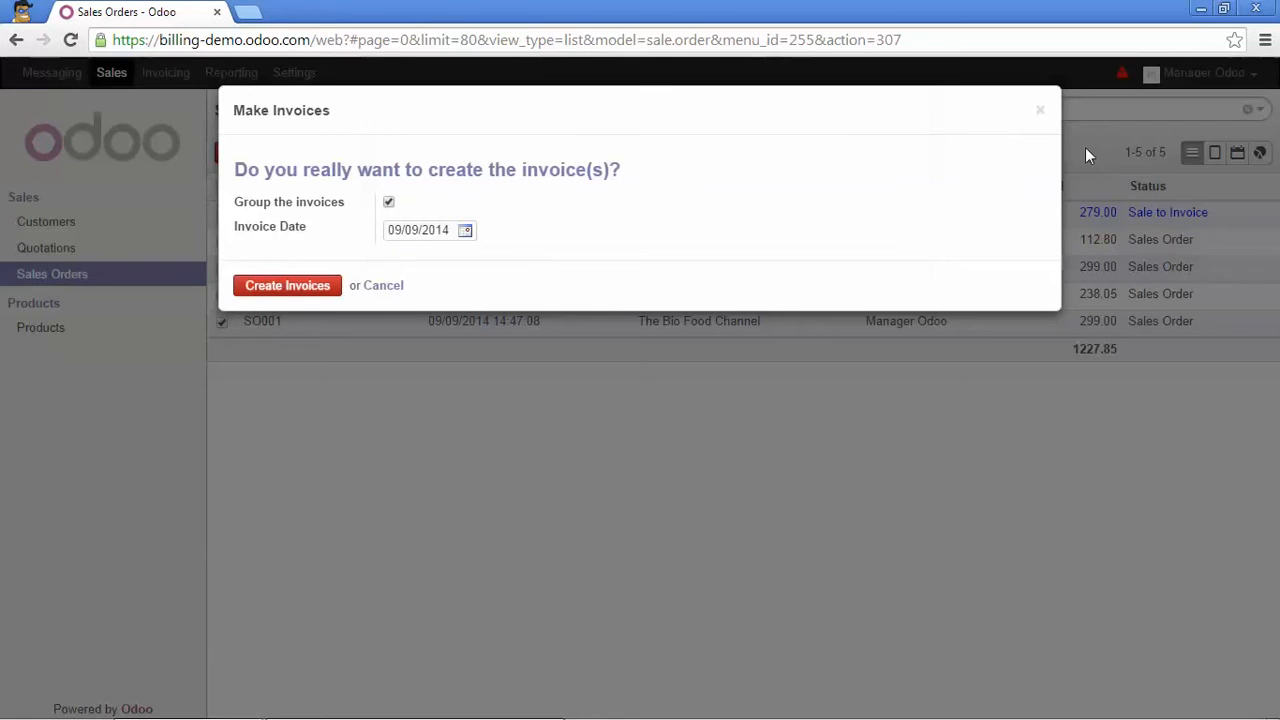
{"action": "left_click", "coordinate": [1041, 111]}
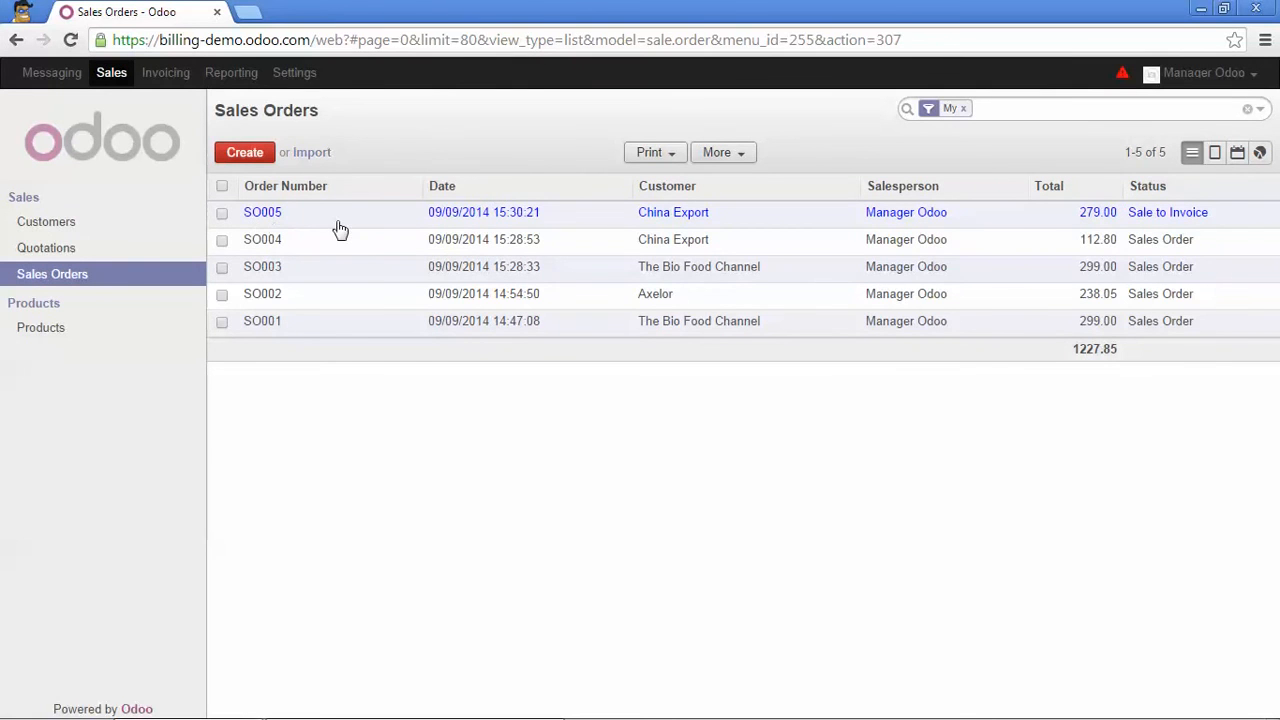